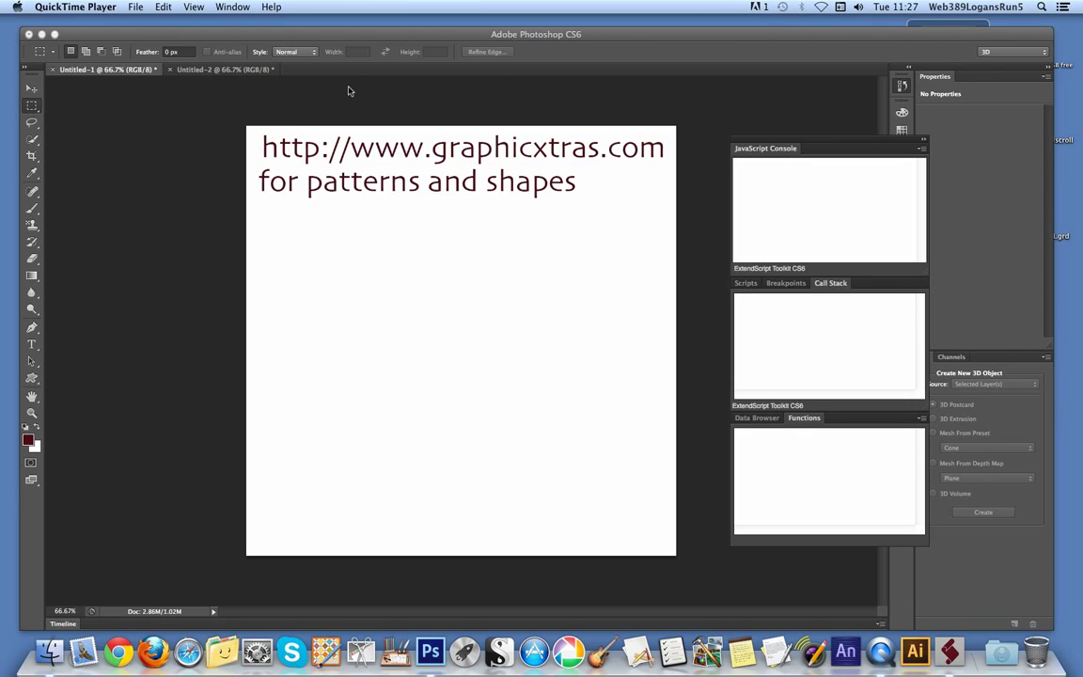
- Bring Photoshop to the front and switch to the blank Untitled-2 document tab
click(244, 73)
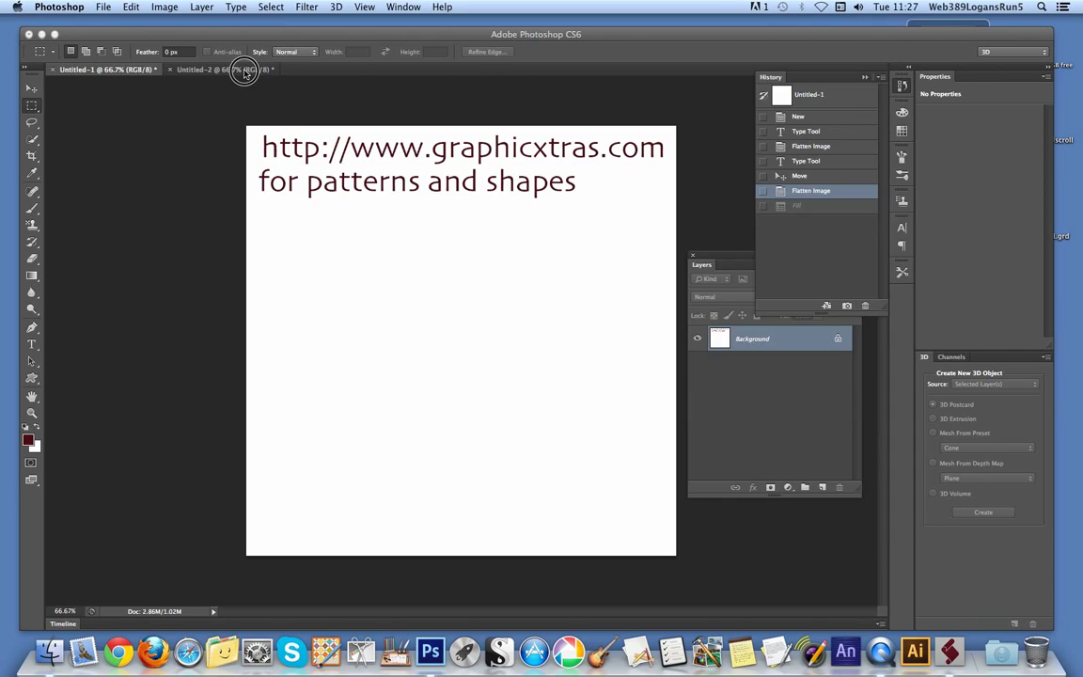
click(222, 70)
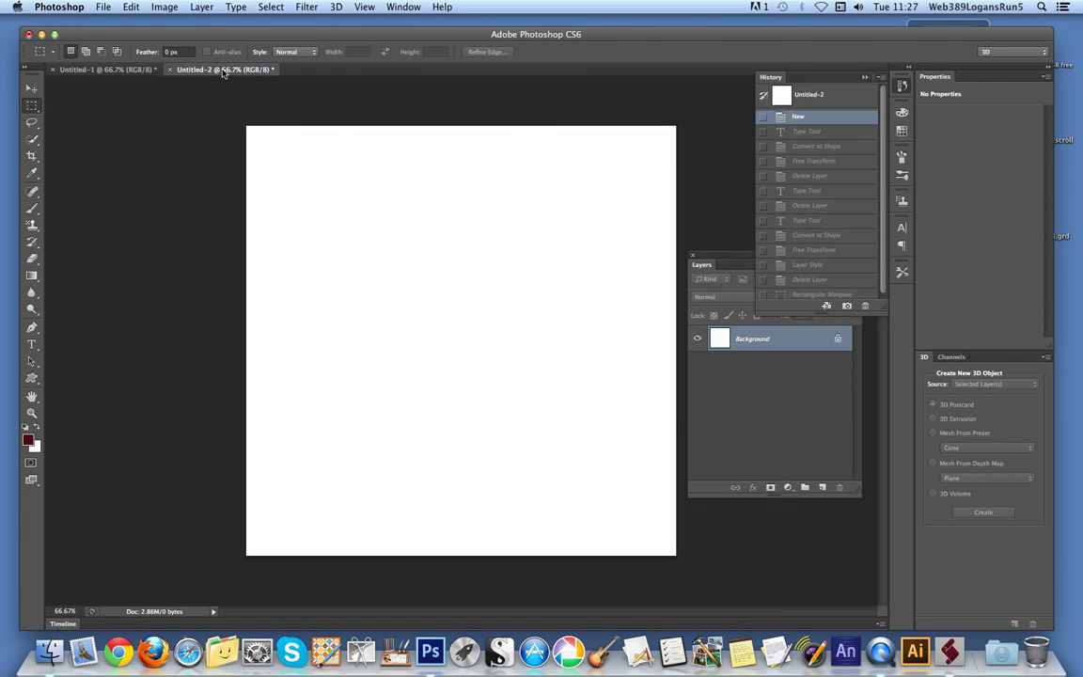
- Type a letter A near the centre of the canvas and commit it
click(31, 344)
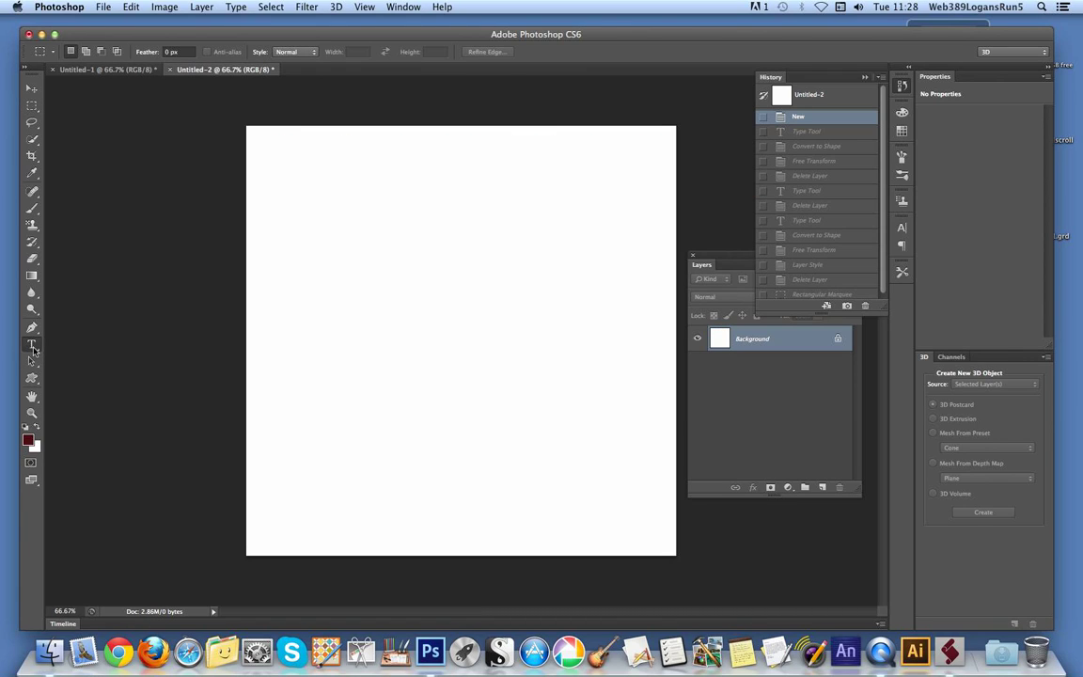
click(387, 315)
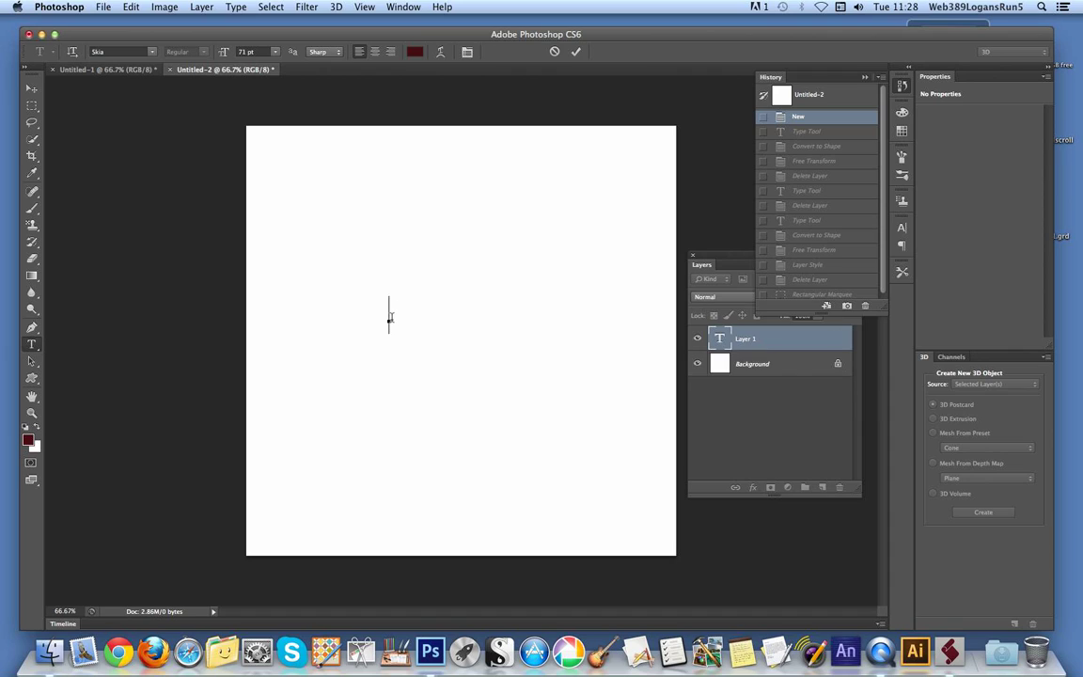
text(A)
click(576, 52)
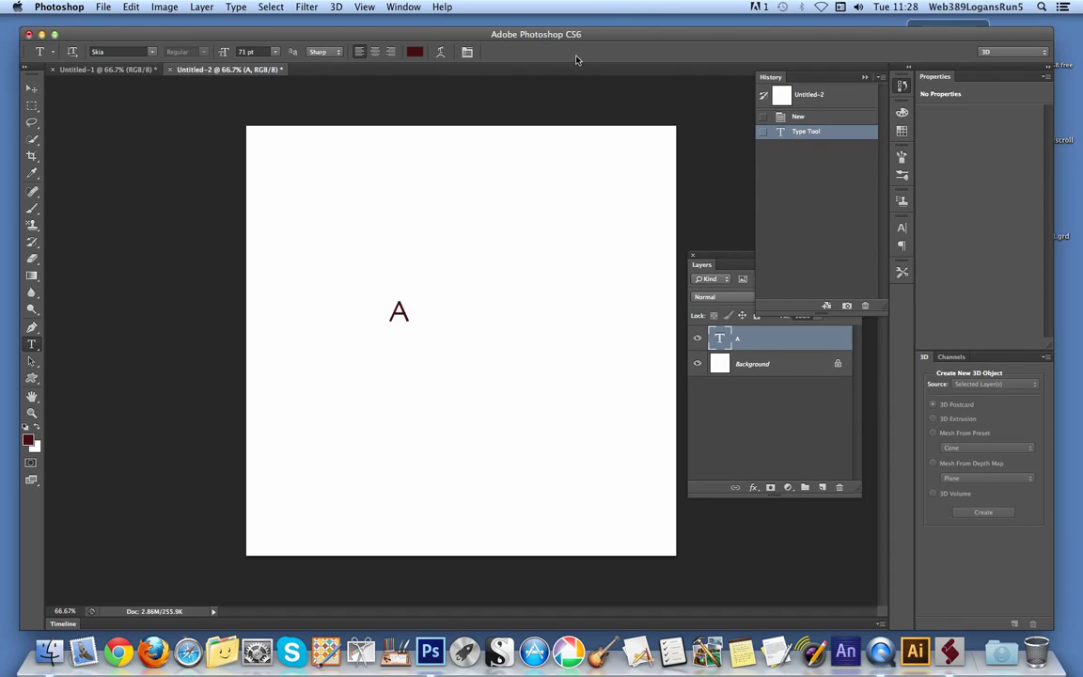
- Convert the letter A to a shape and scale it up to about 443%
click(33, 90)
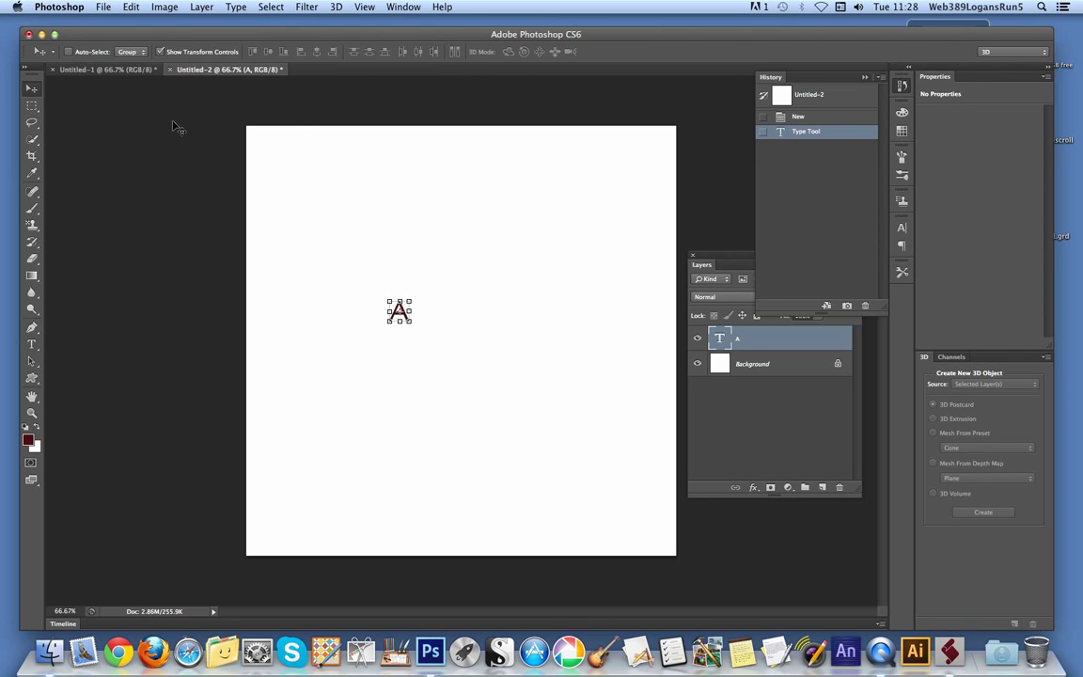
click(235, 6)
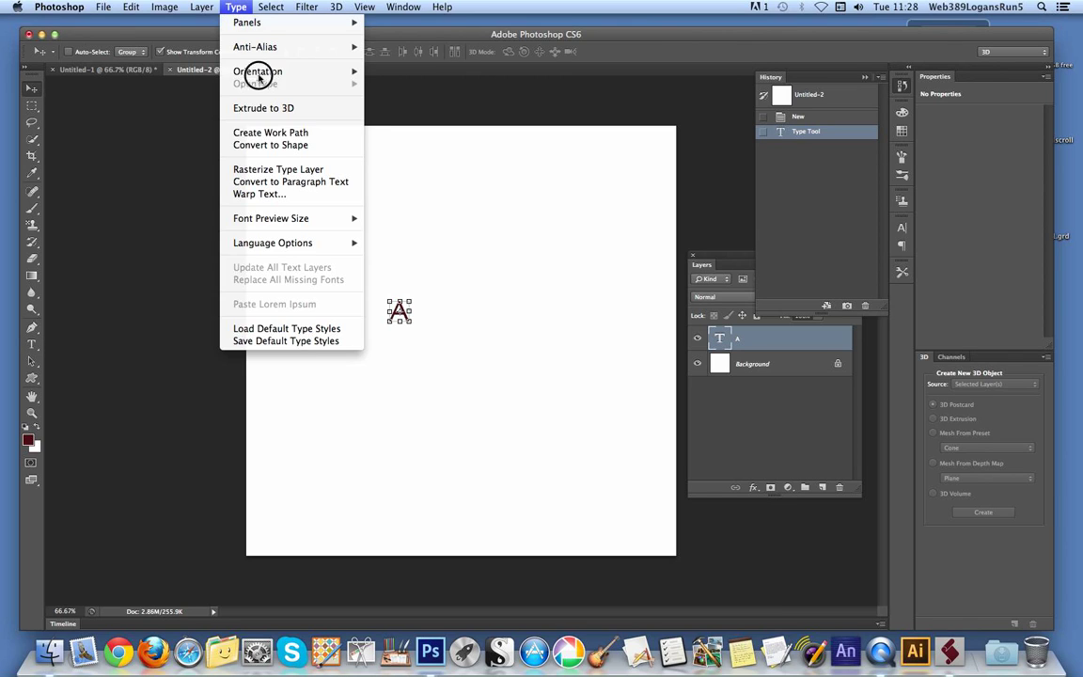
click(270, 145)
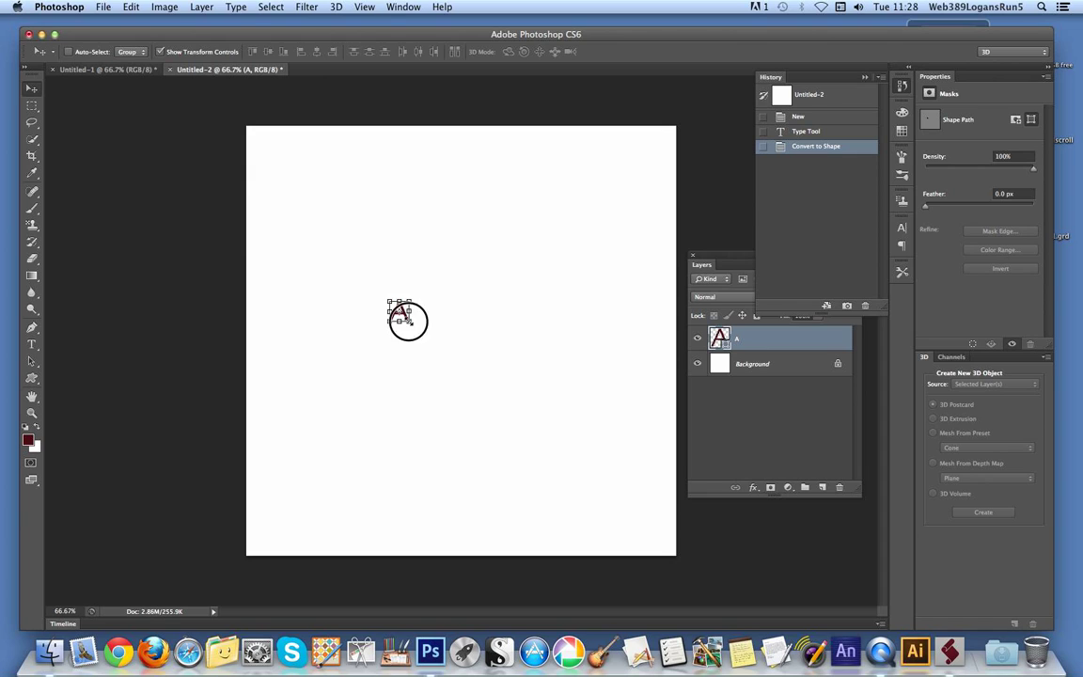
drag(411, 323, 479, 392)
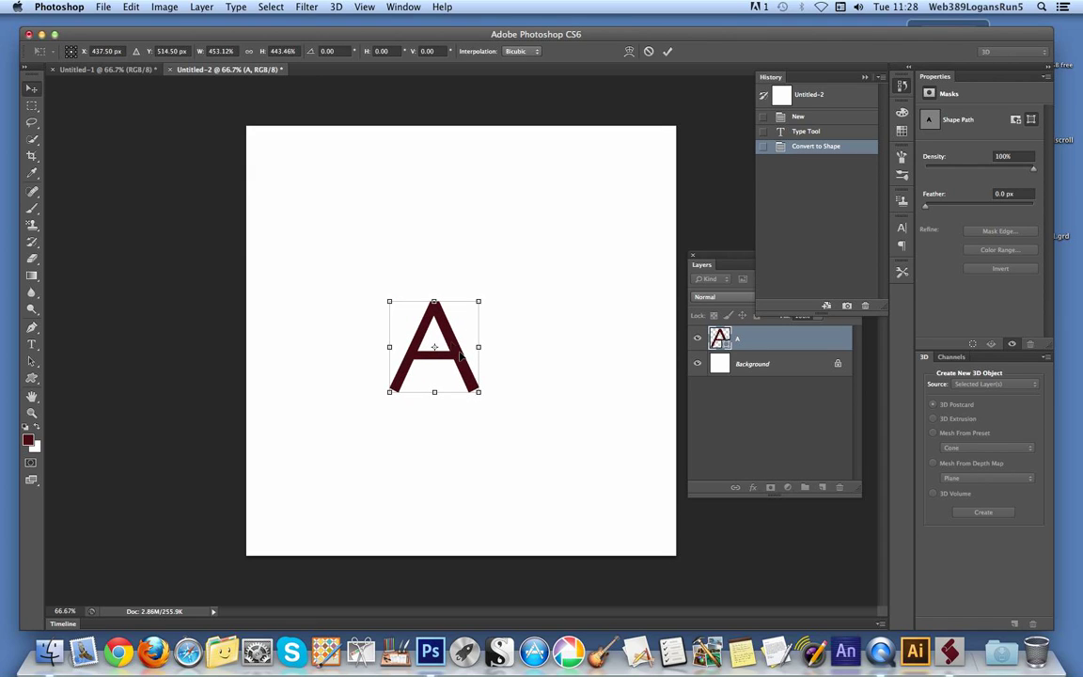
- Commit the scaling, then style the A with a red Color Overlay and 13 px black Stroke
key(Return)
click(193, 7)
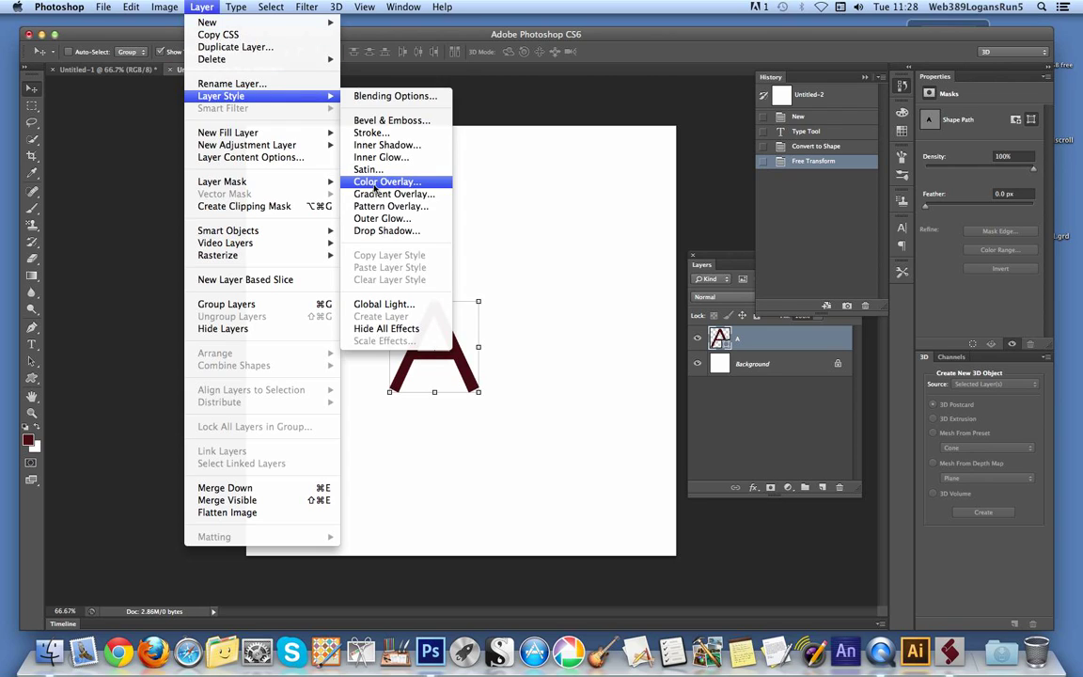
click(467, 217)
key(h)
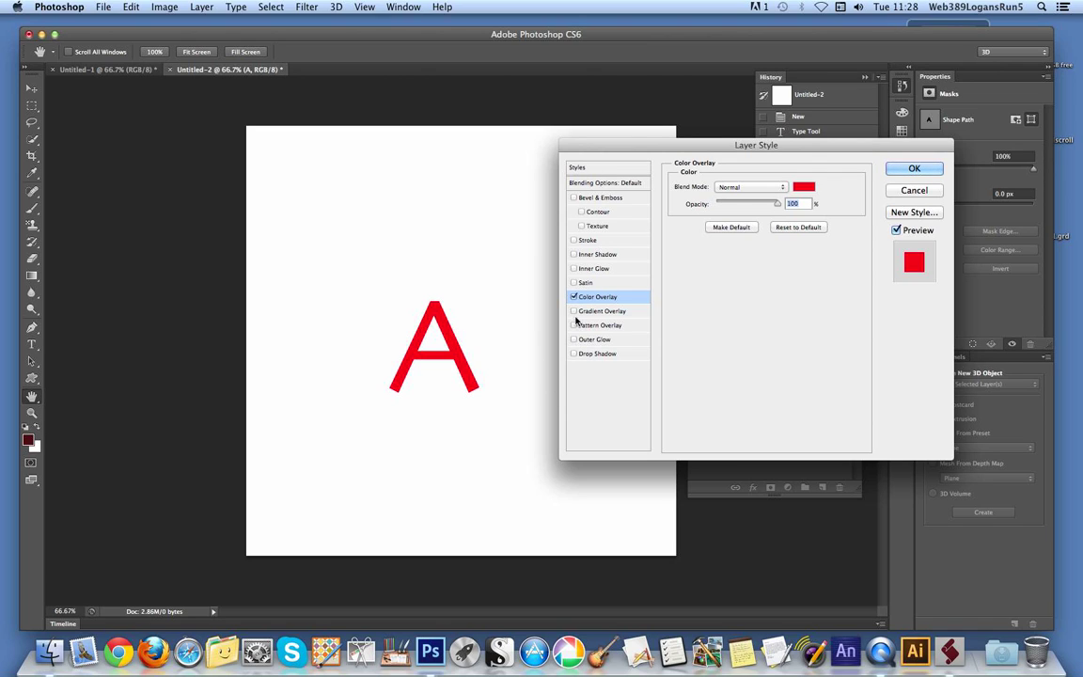
click(574, 240)
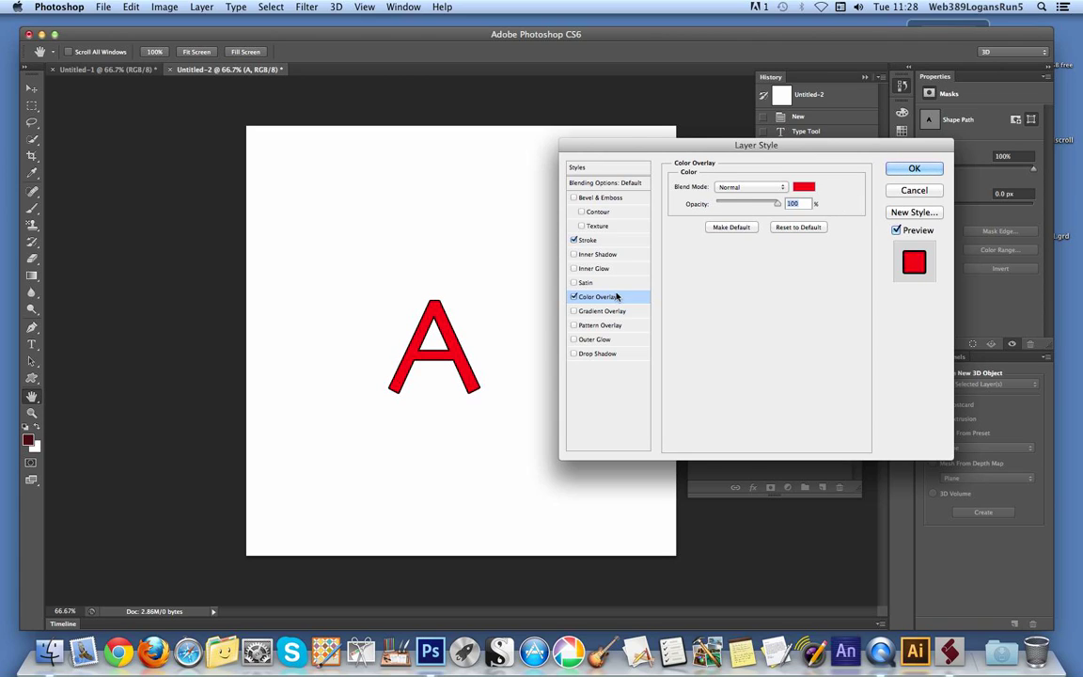
click(593, 240)
drag(718, 185, 721, 185)
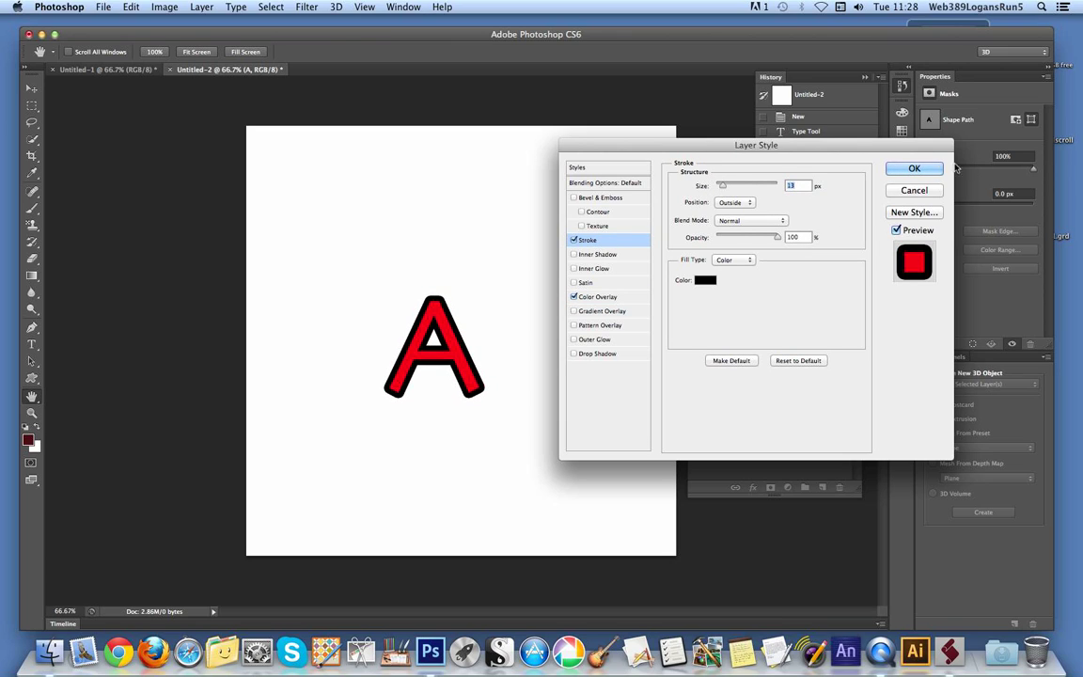
click(917, 169)
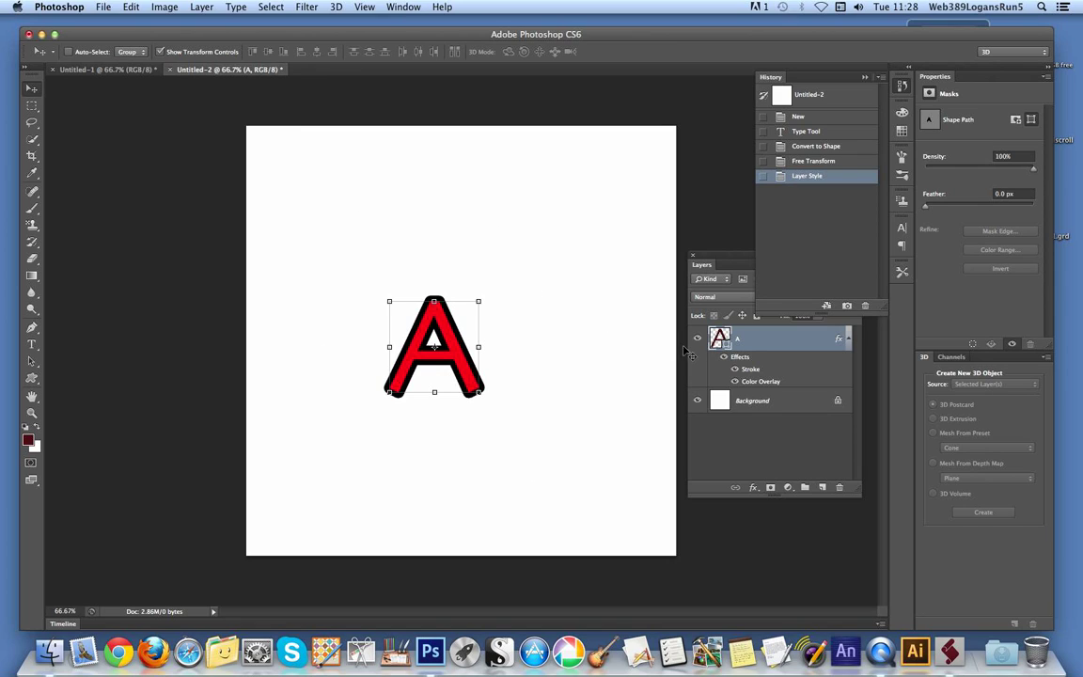
- Delete the white Background layer and marquee-select a square area around the A
click(753, 403)
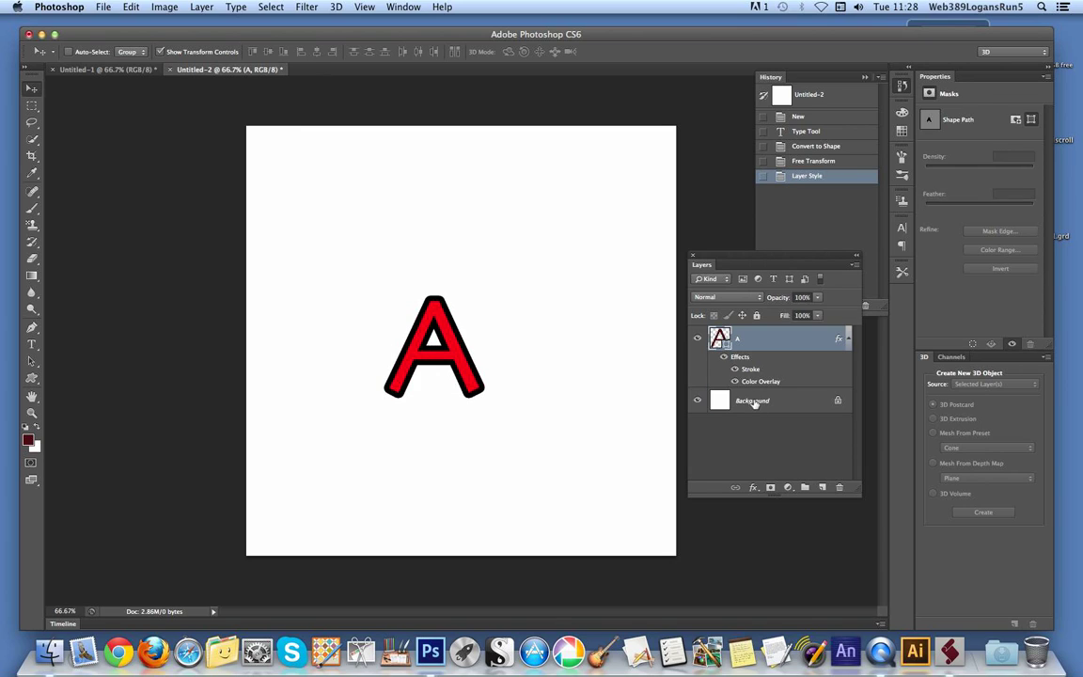
click(840, 487)
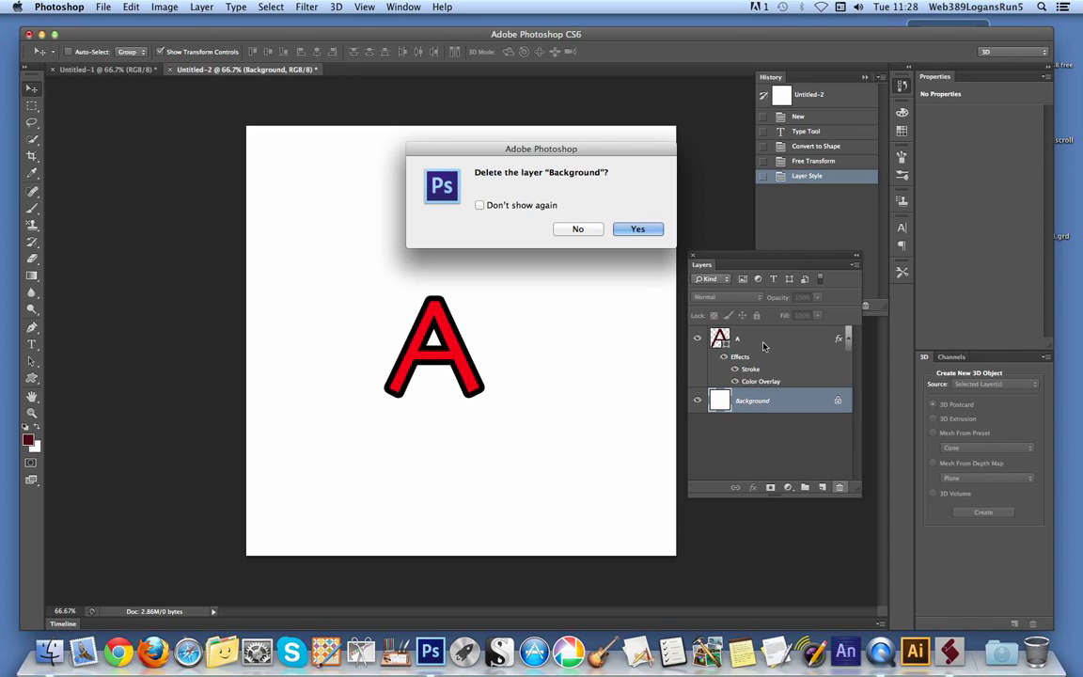
click(652, 232)
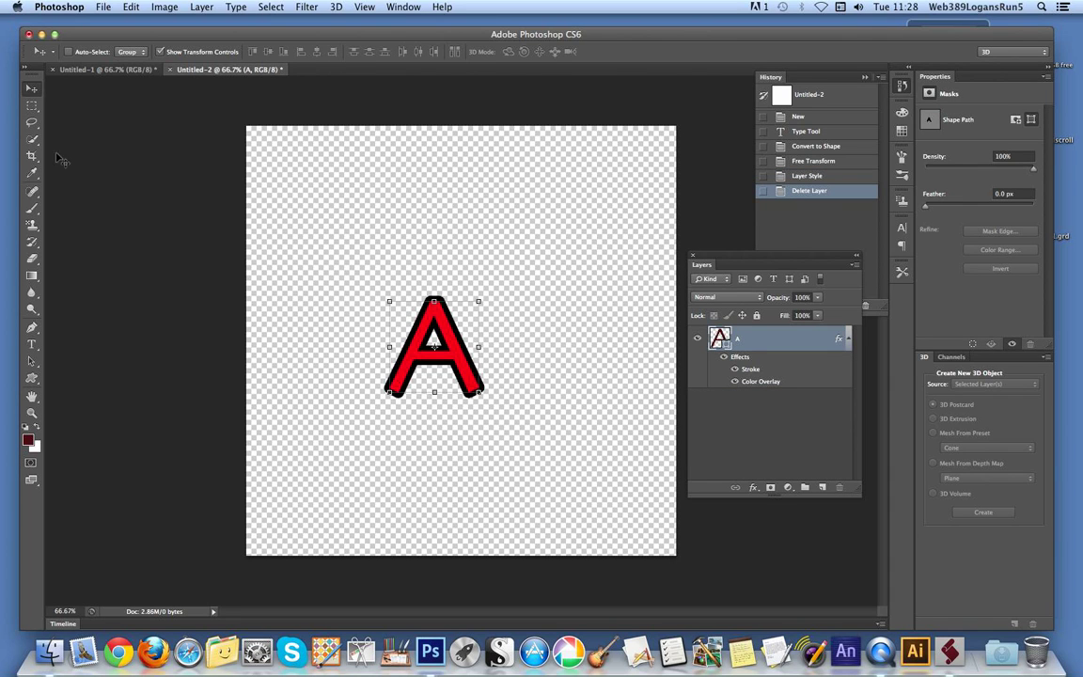
click(32, 105)
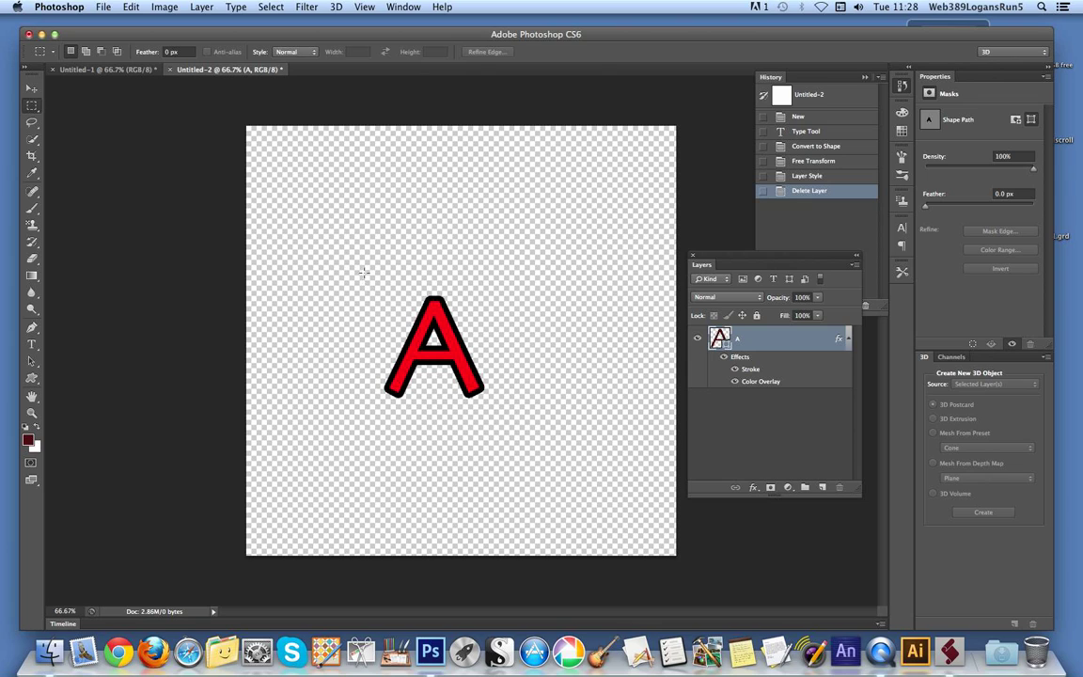
drag(362, 272, 507, 424)
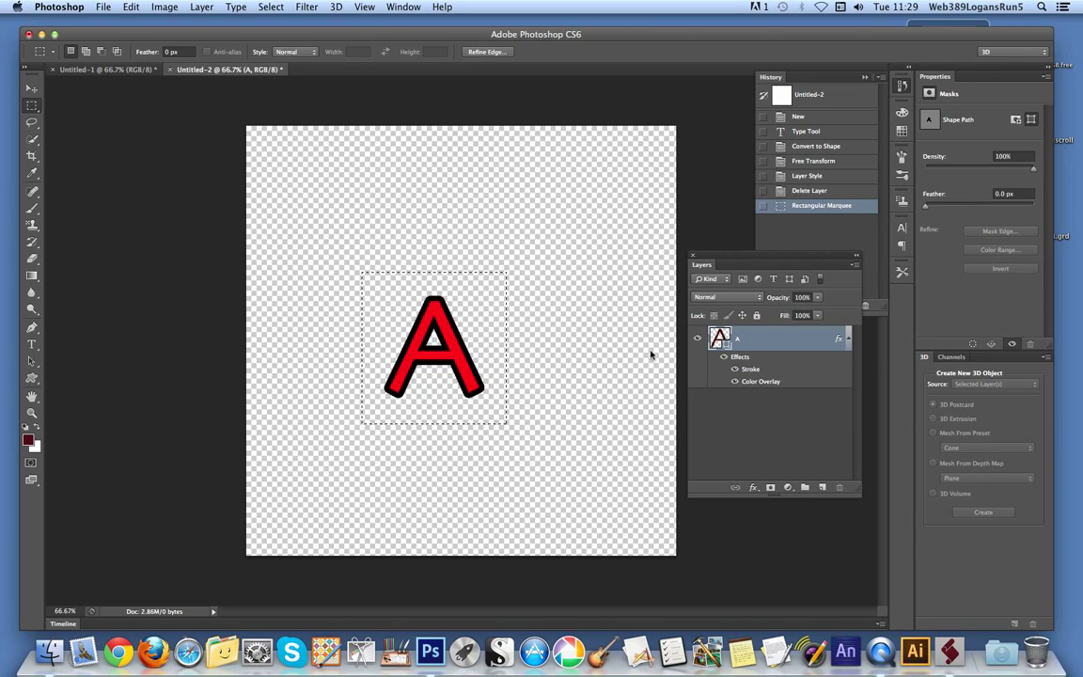
- Define the selected red A as a new pattern
click(131, 7)
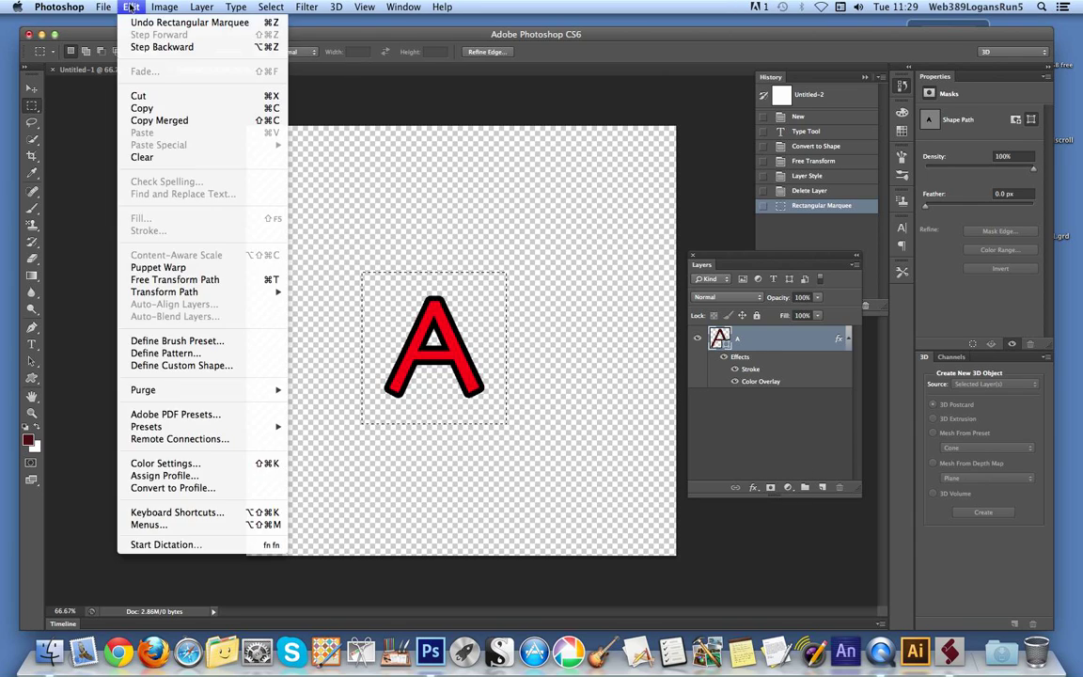
click(165, 353)
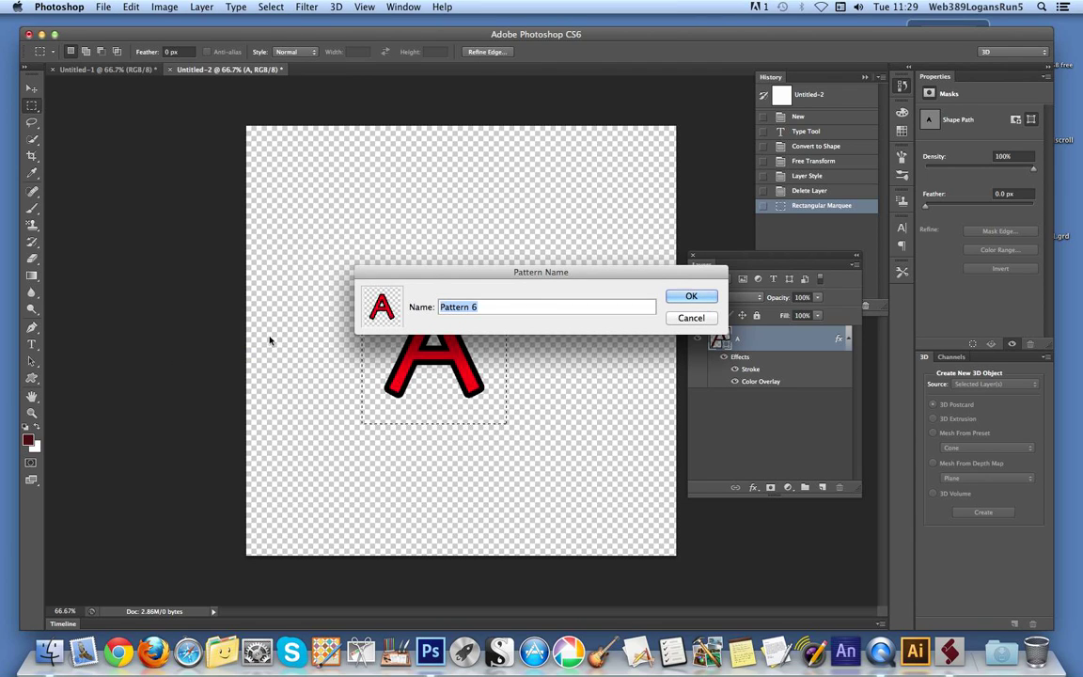
click(689, 297)
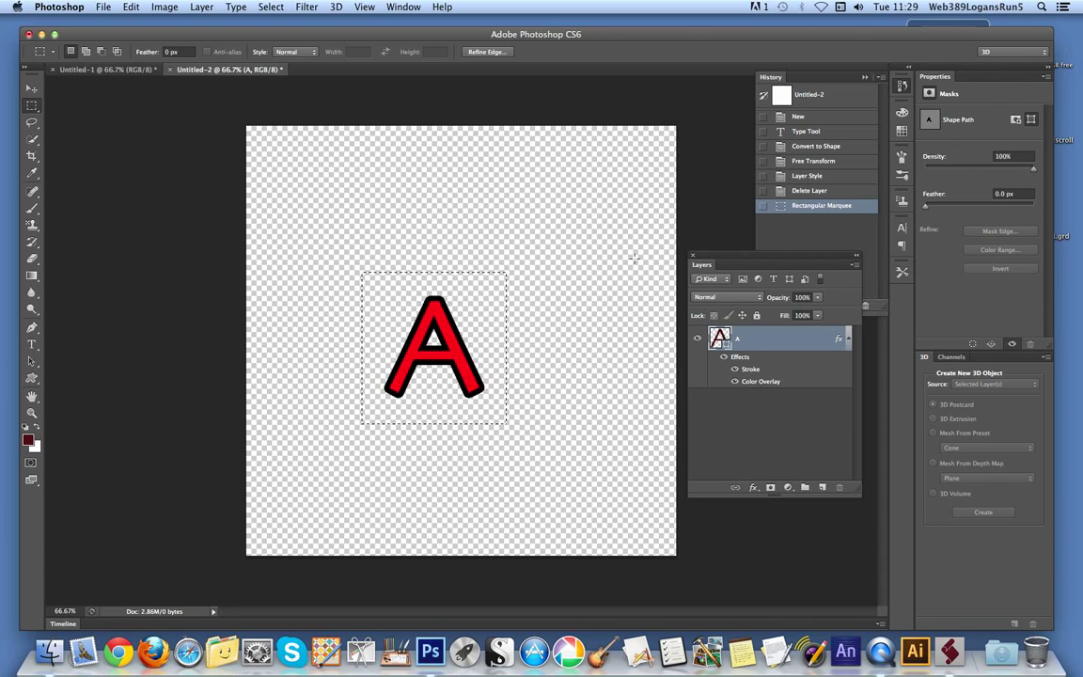
- Check the new A pattern in the Pattern Stamp picker, then switch to Untitled-1
click(32, 225)
click(377, 52)
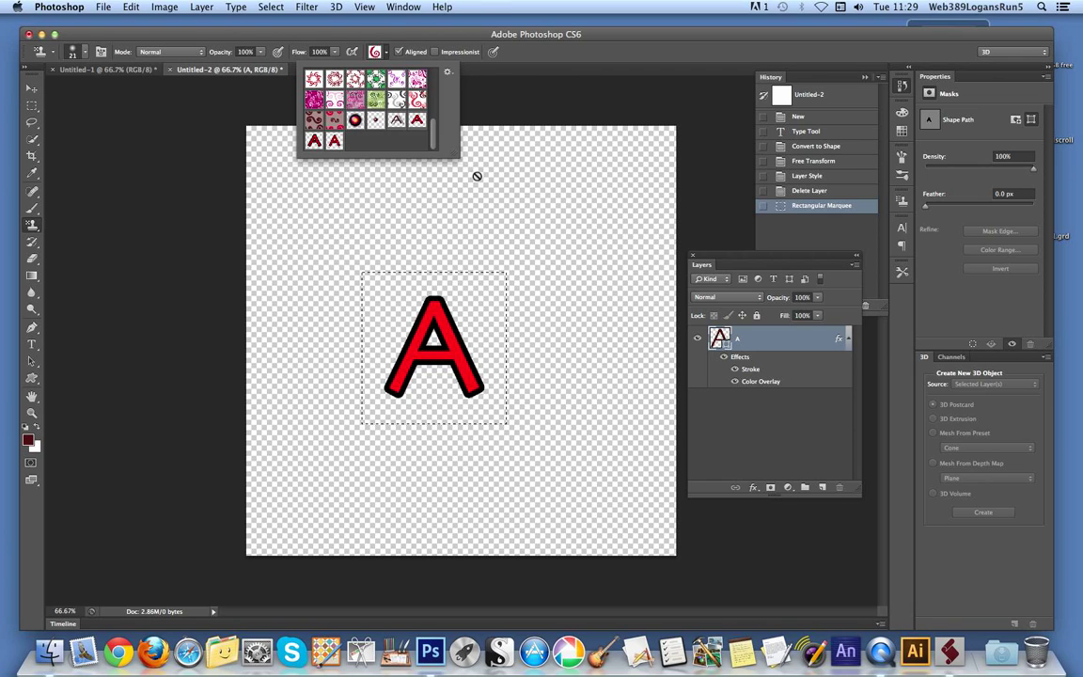
click(559, 67)
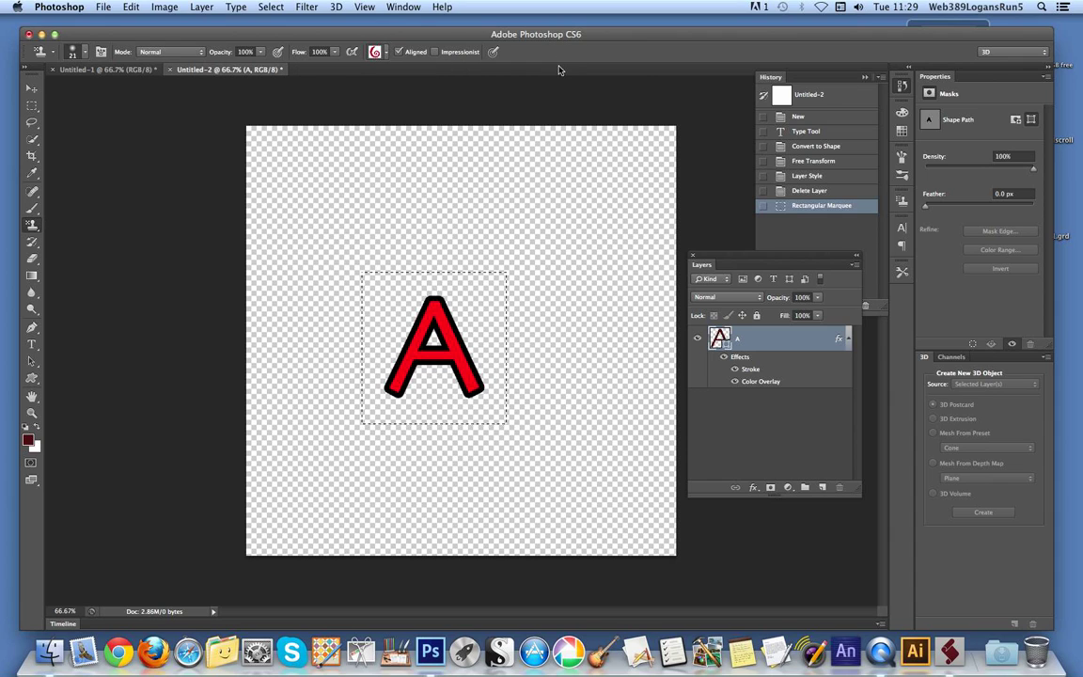
click(103, 70)
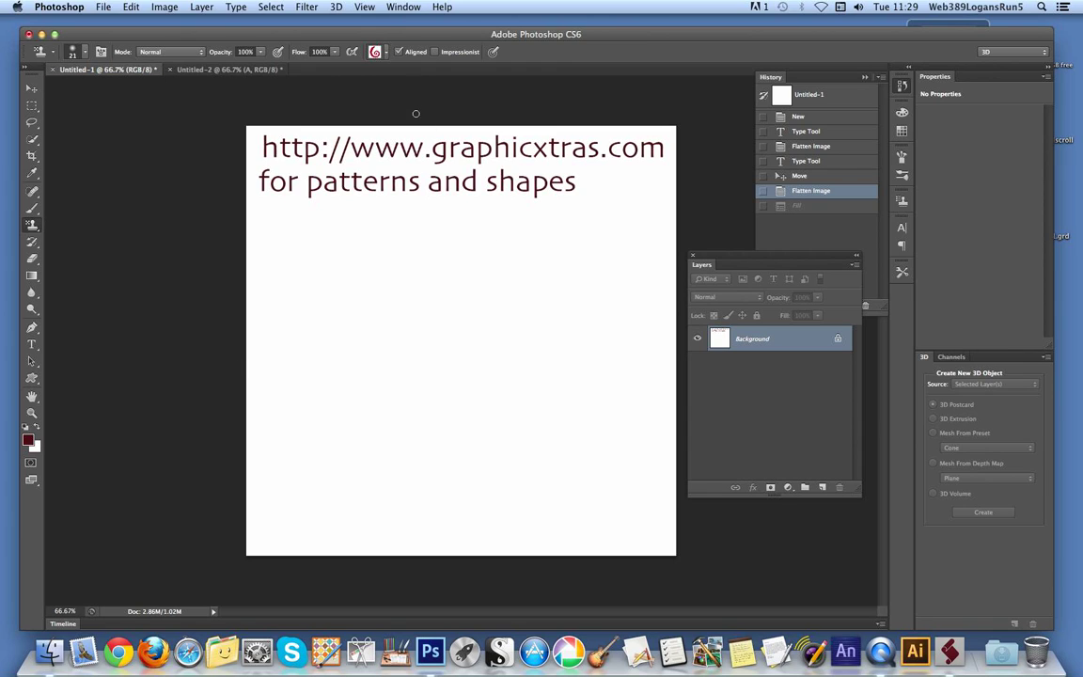
- Launch ExtendScript Toolkit from the Dock and slide the Photoshop window aside
click(950, 650)
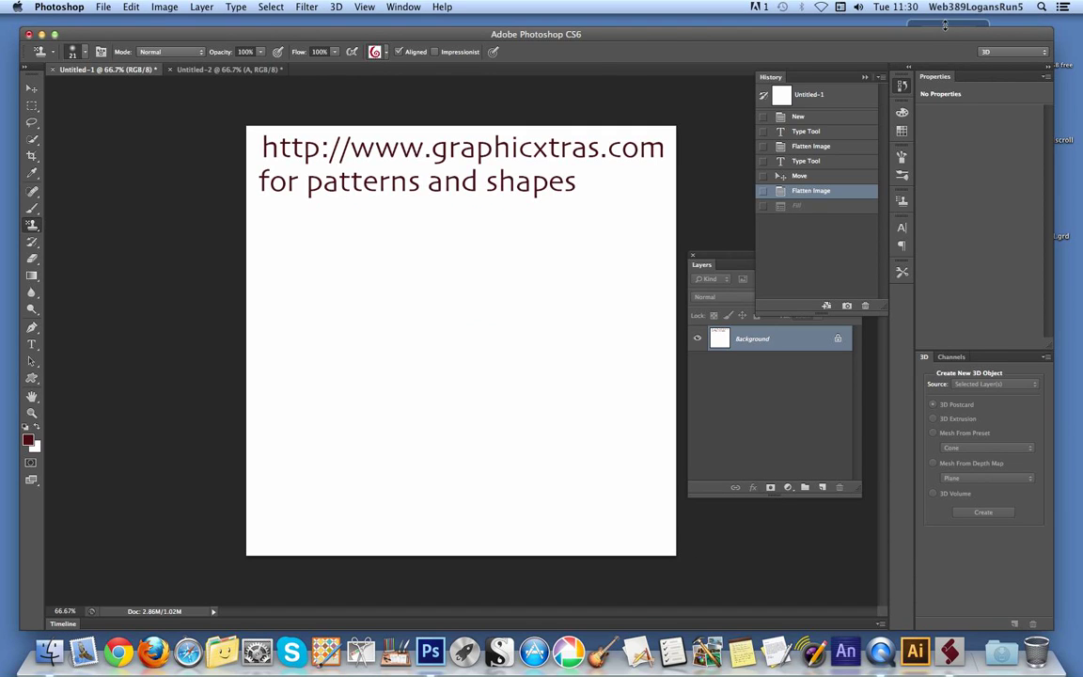
drag(948, 27, 821, 64)
- Browse Macintosh HD to Photoshop CS6's Presets › Deco folder and open Random Fill 1.jsx in ExtendScript Toolkit
click(997, 423)
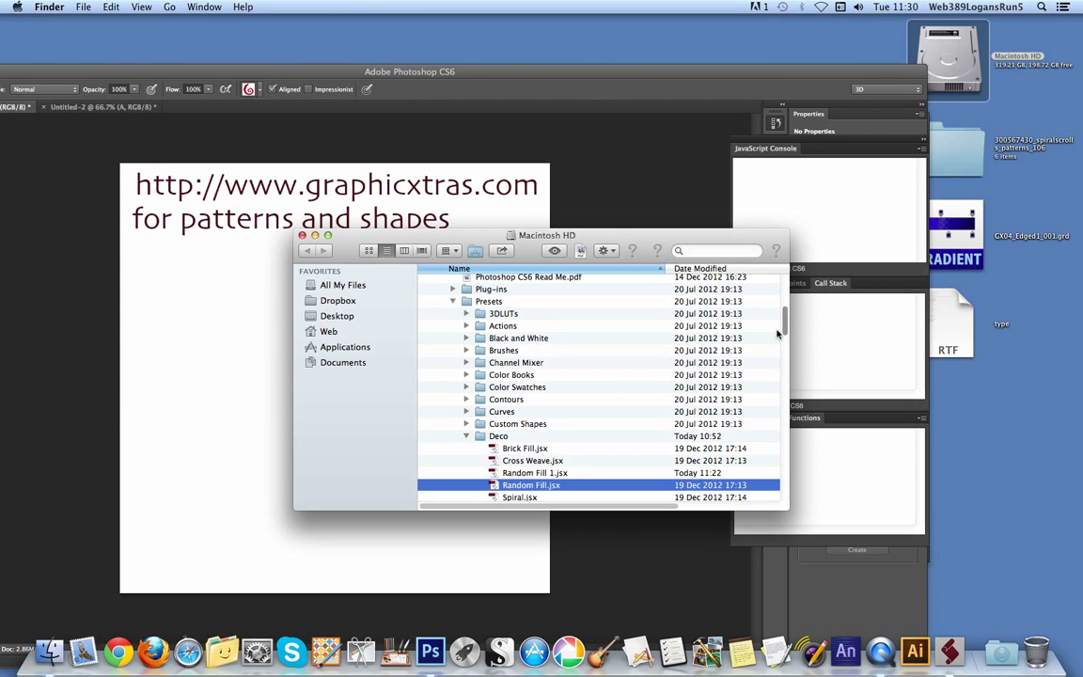
drag(787, 323, 784, 286)
scroll(554, 376, down, 3)
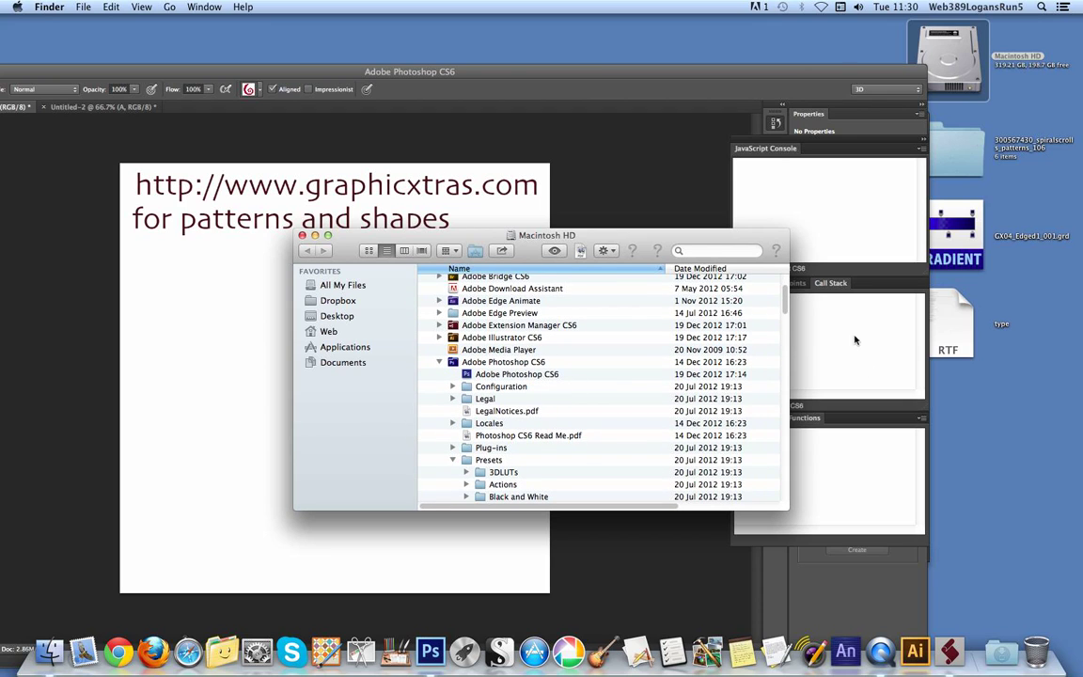
drag(786, 301, 782, 336)
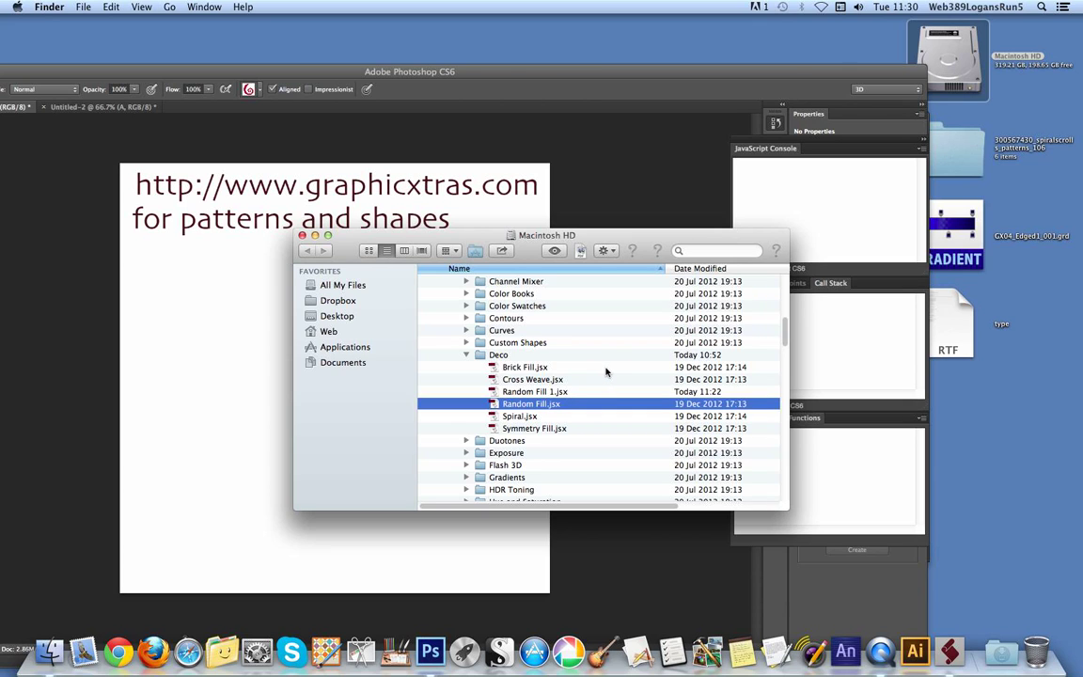
click(951, 651)
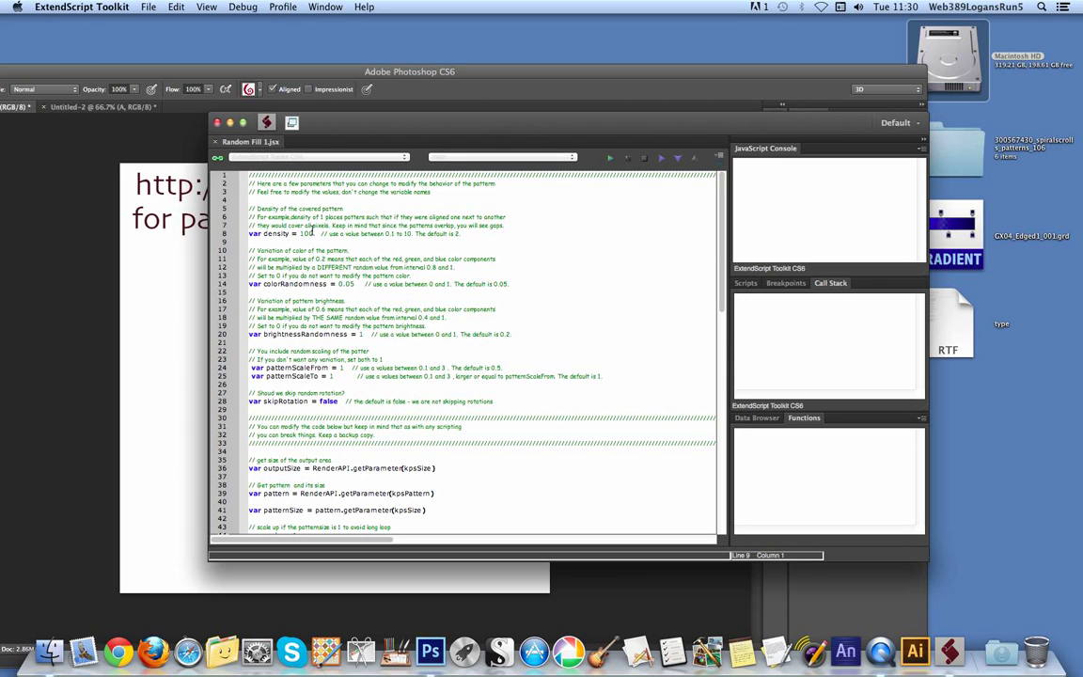
scroll(334, 294, down, 5)
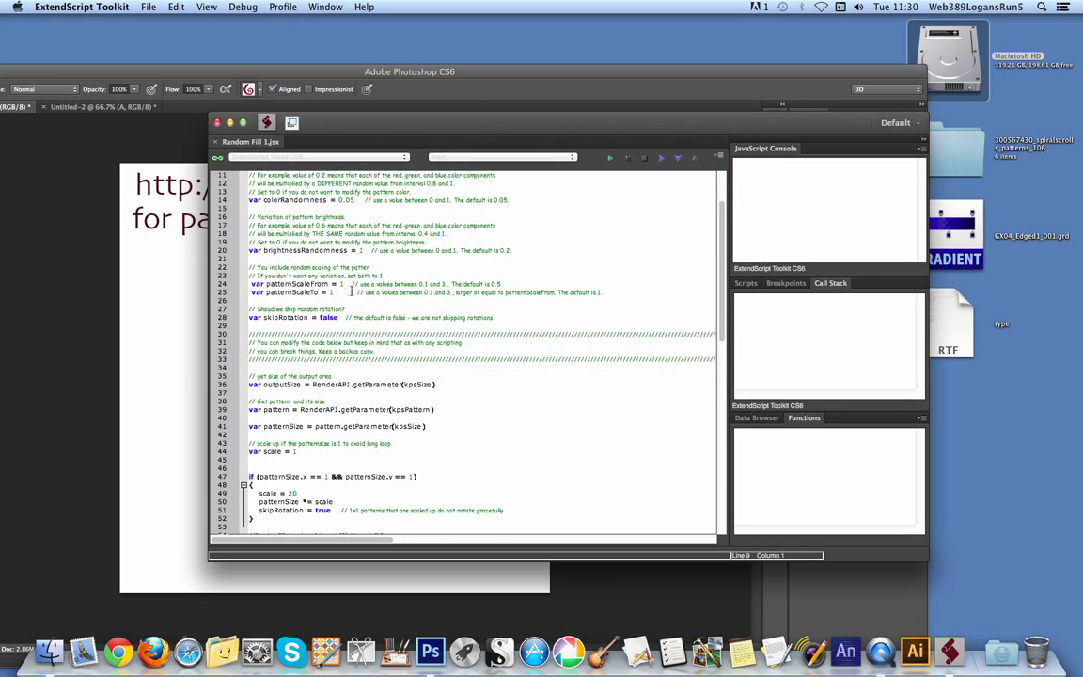
scroll(351, 292, up, 1)
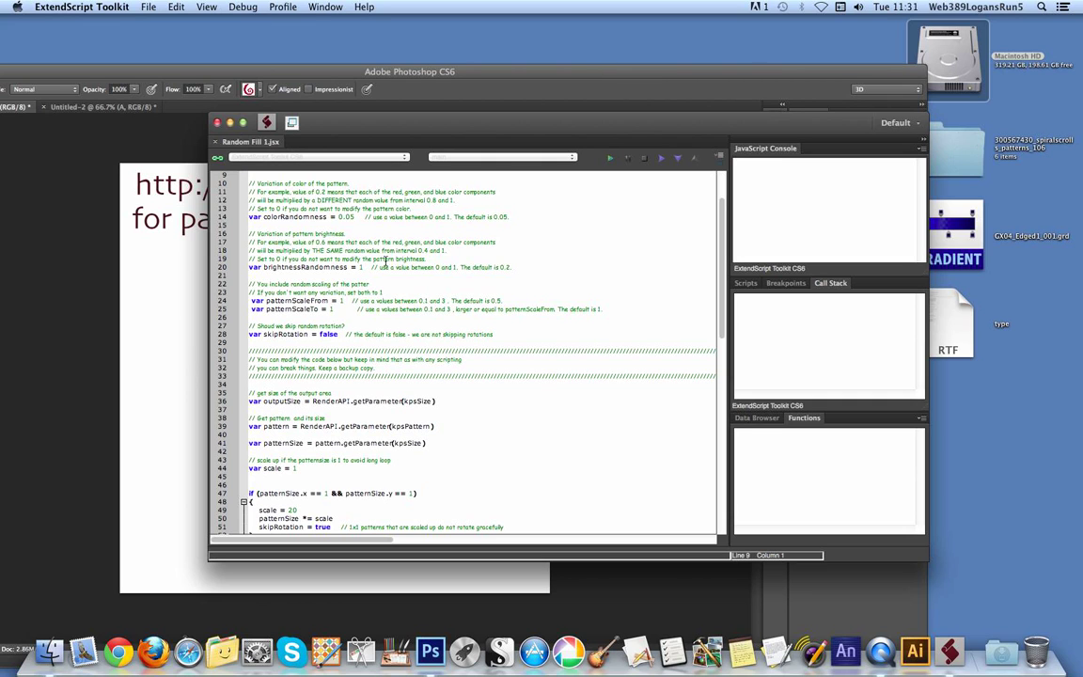
scroll(372, 284, down, 3)
scroll(371, 284, down, 9)
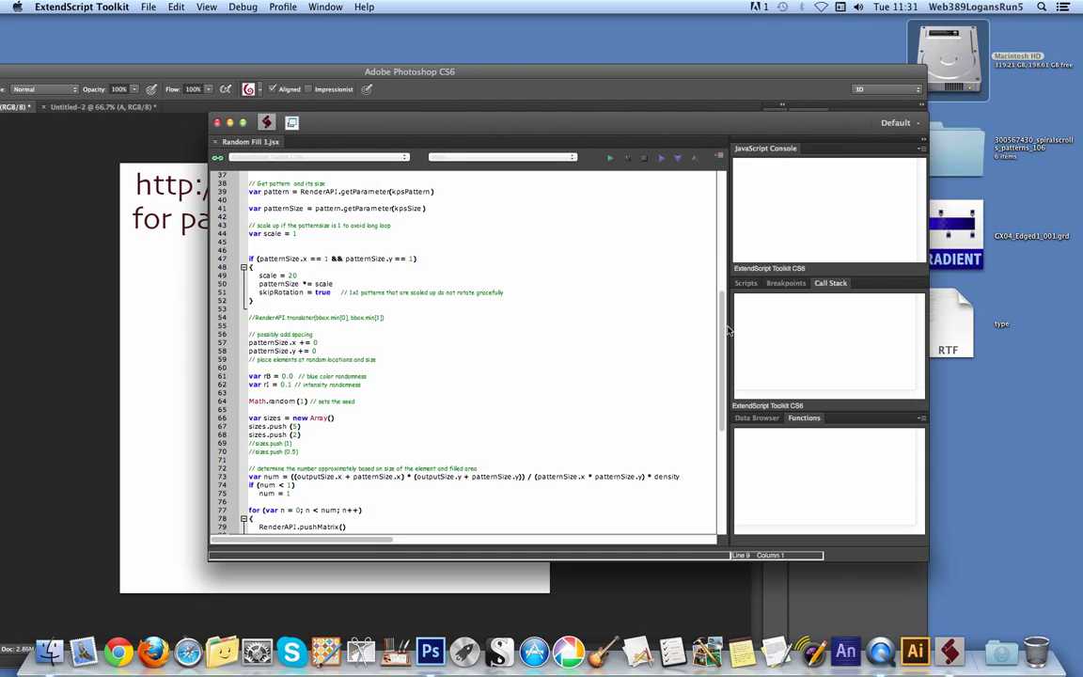
drag(726, 329, 720, 184)
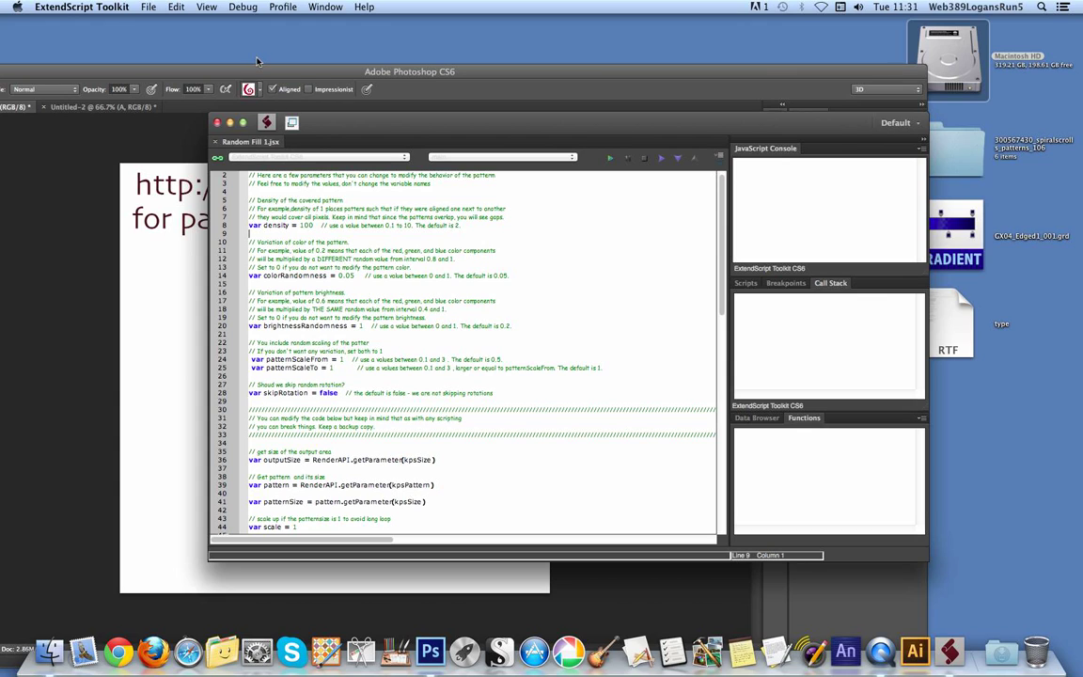
- Move the Photoshop window back into place and open Edit > Fill, dragging the dialog left
click(214, 77)
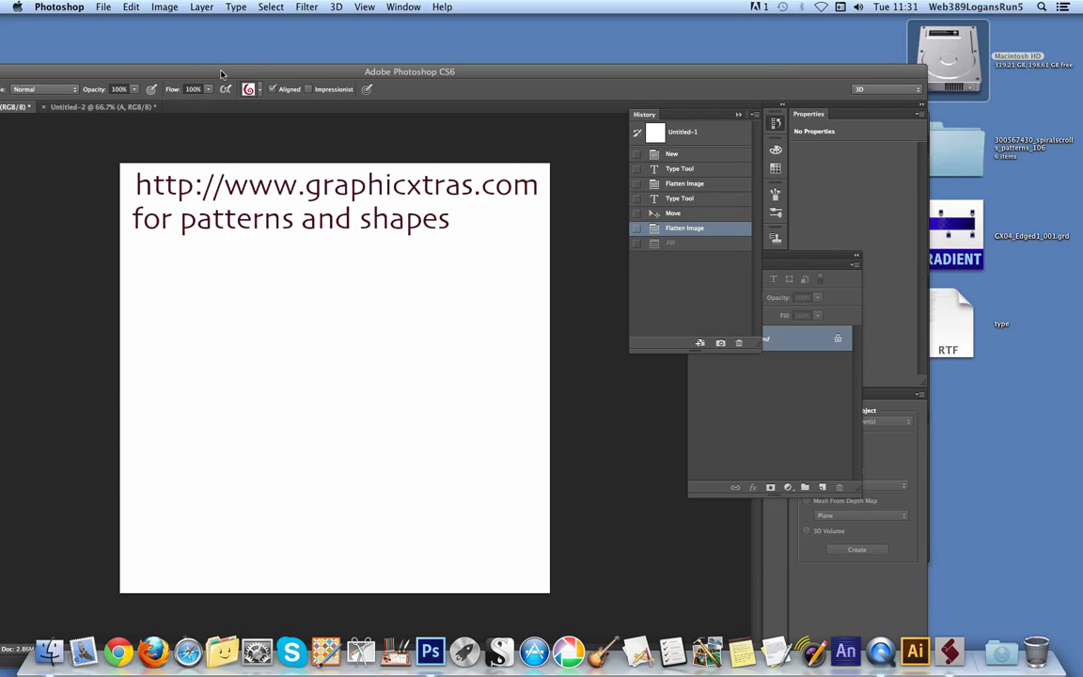
drag(232, 68, 300, 36)
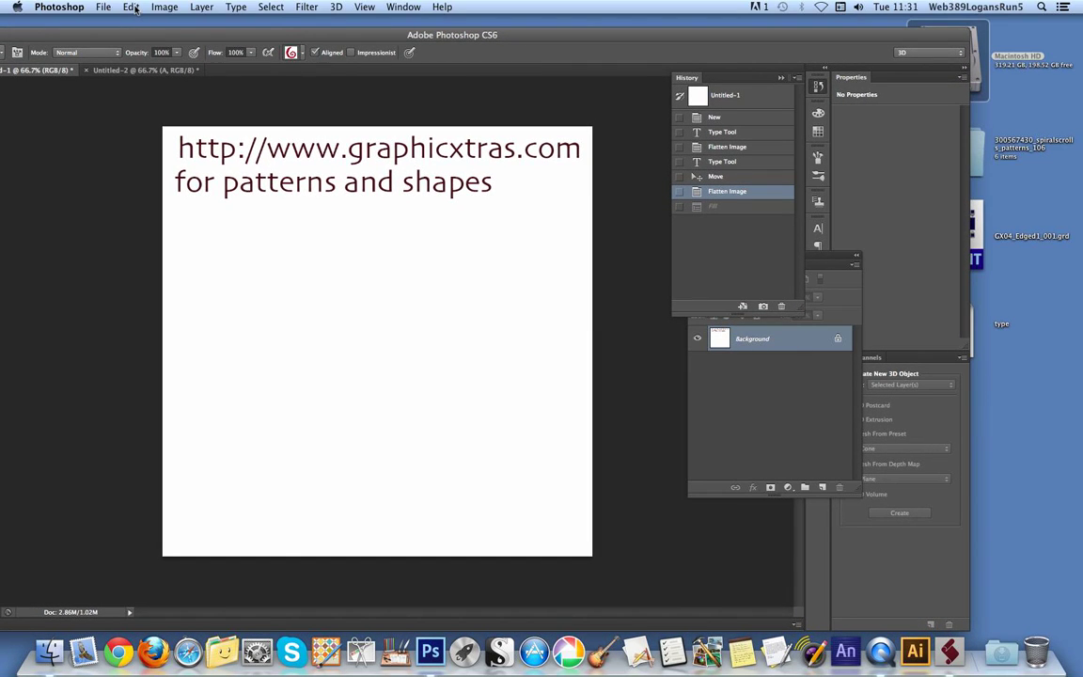
click(132, 7)
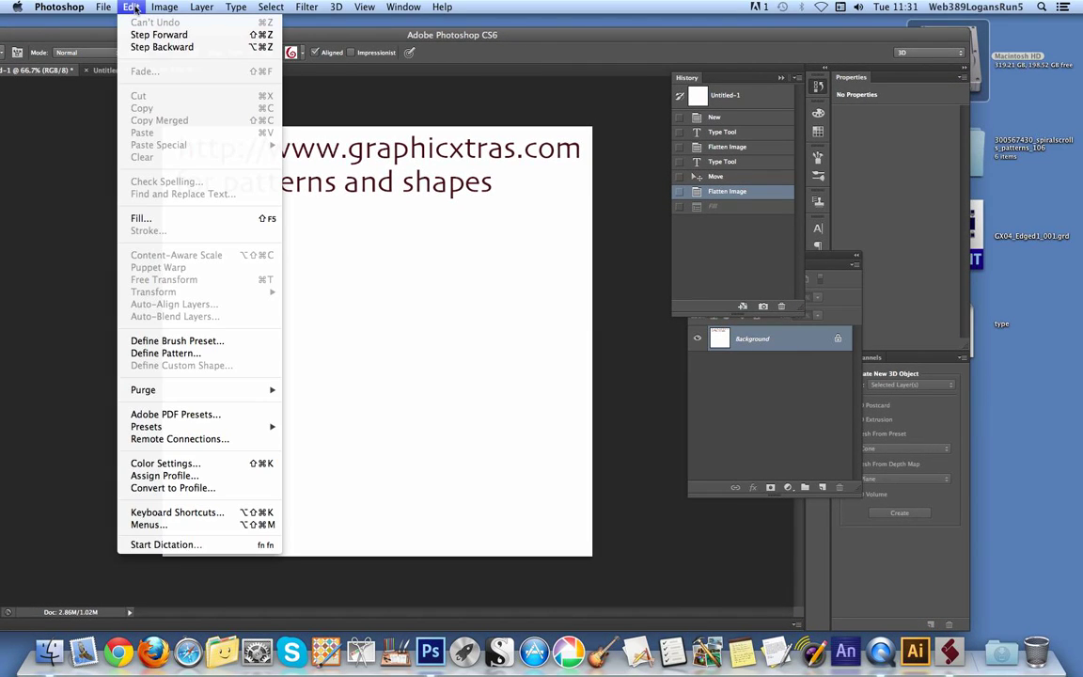
click(186, 224)
drag(539, 221, 477, 227)
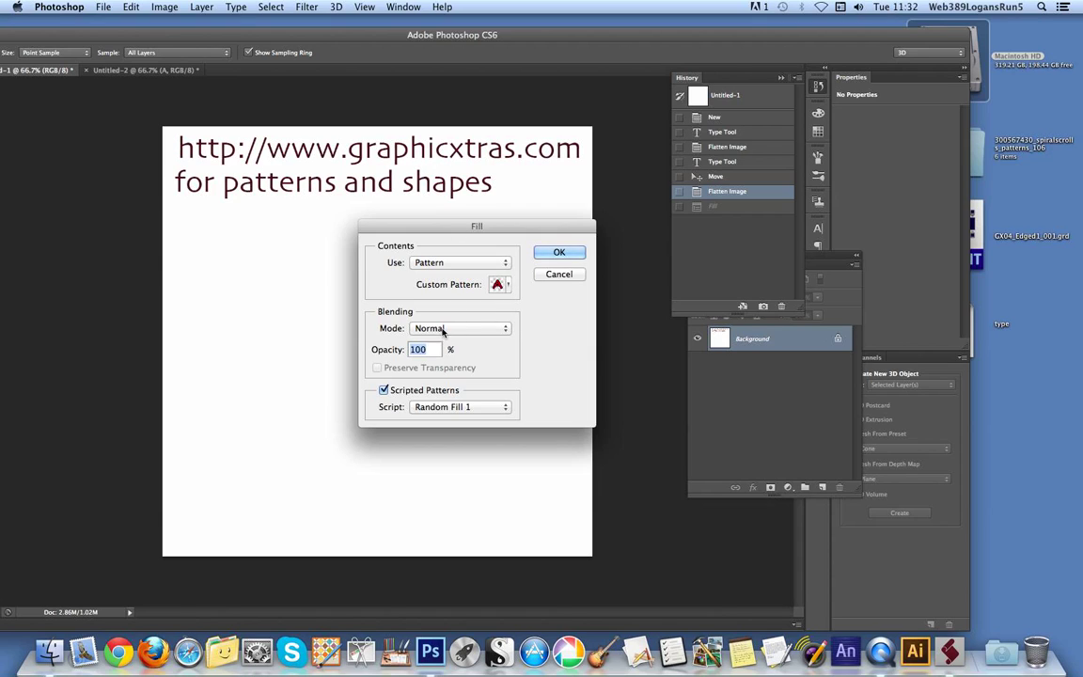
- Set the fill to Pattern using the custom A pattern, with Random Fill 1 as the script
click(438, 265)
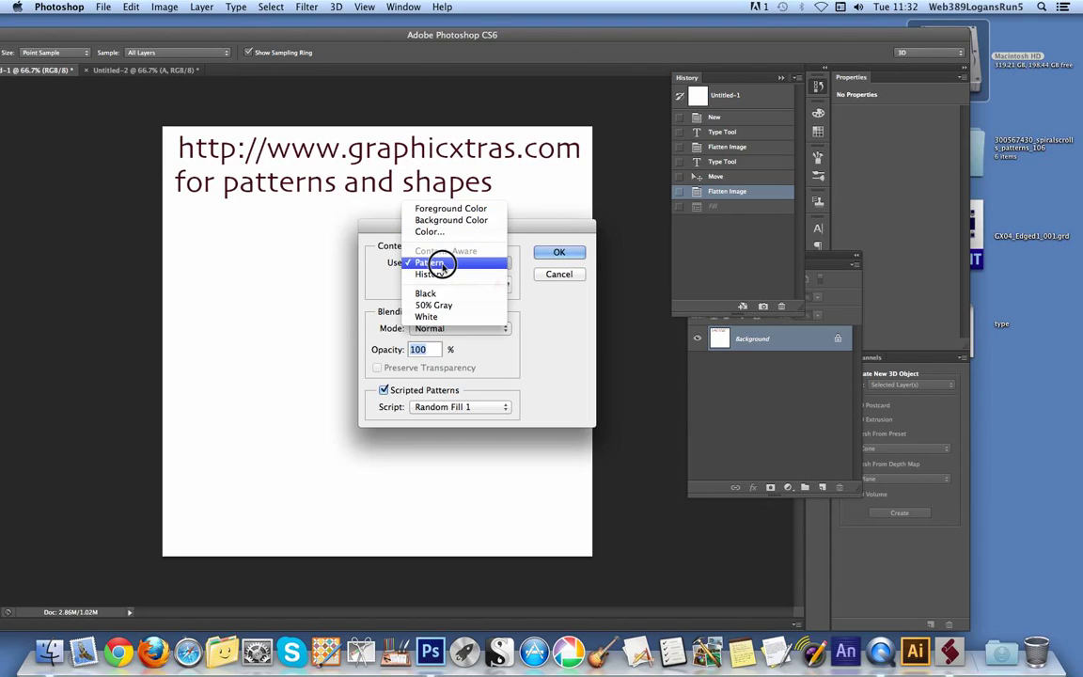
click(441, 263)
click(498, 284)
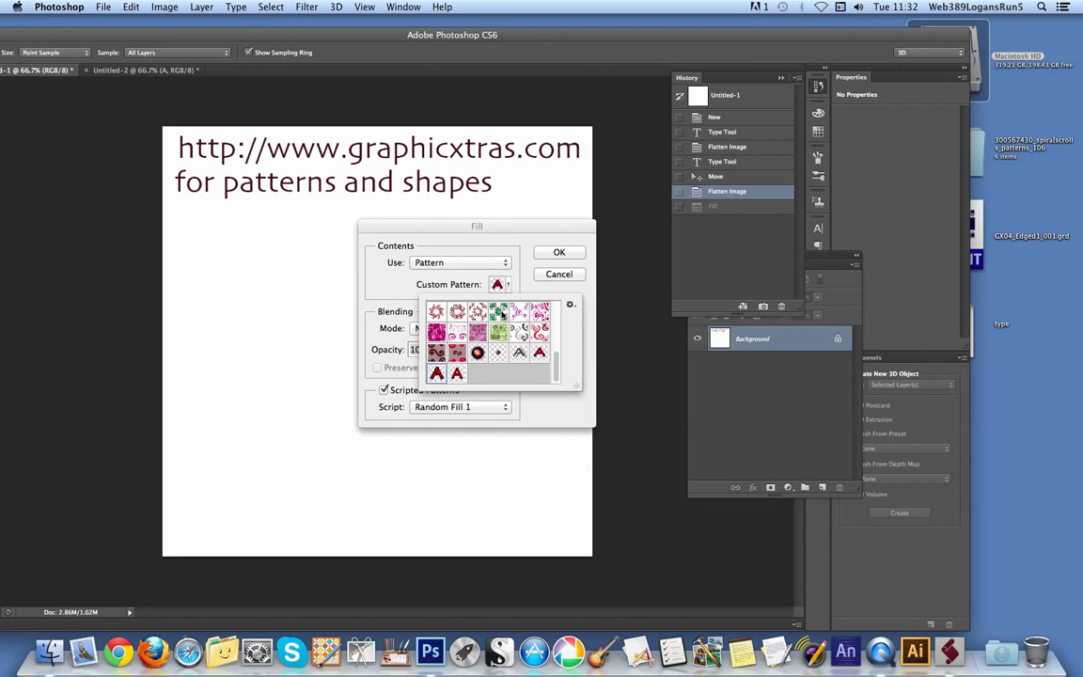
click(583, 305)
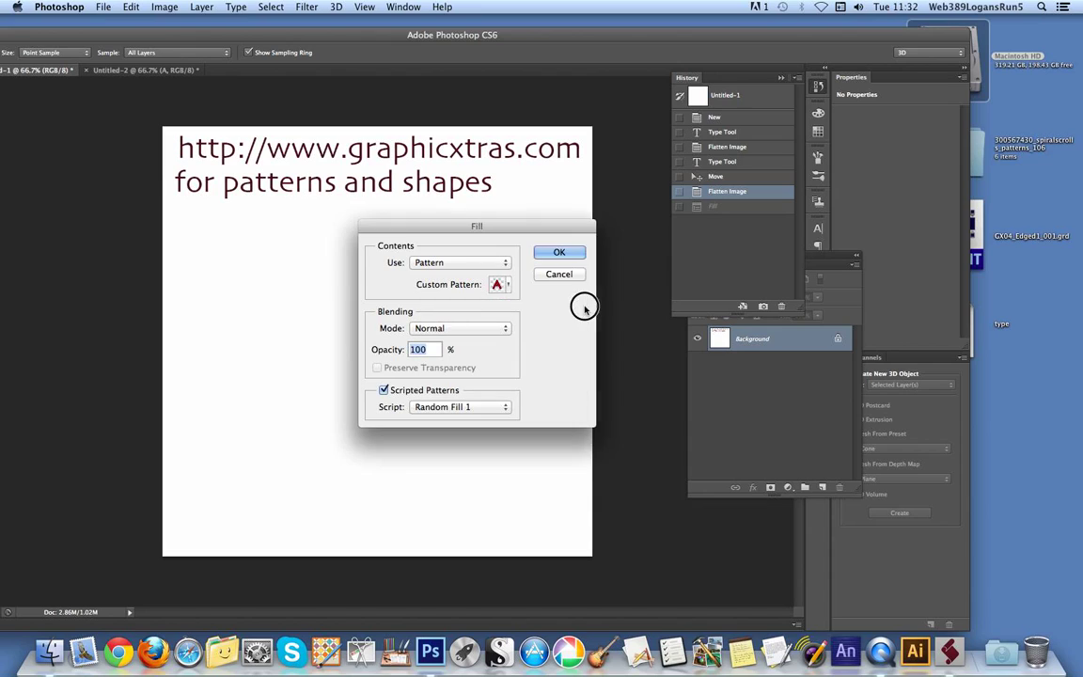
click(425, 406)
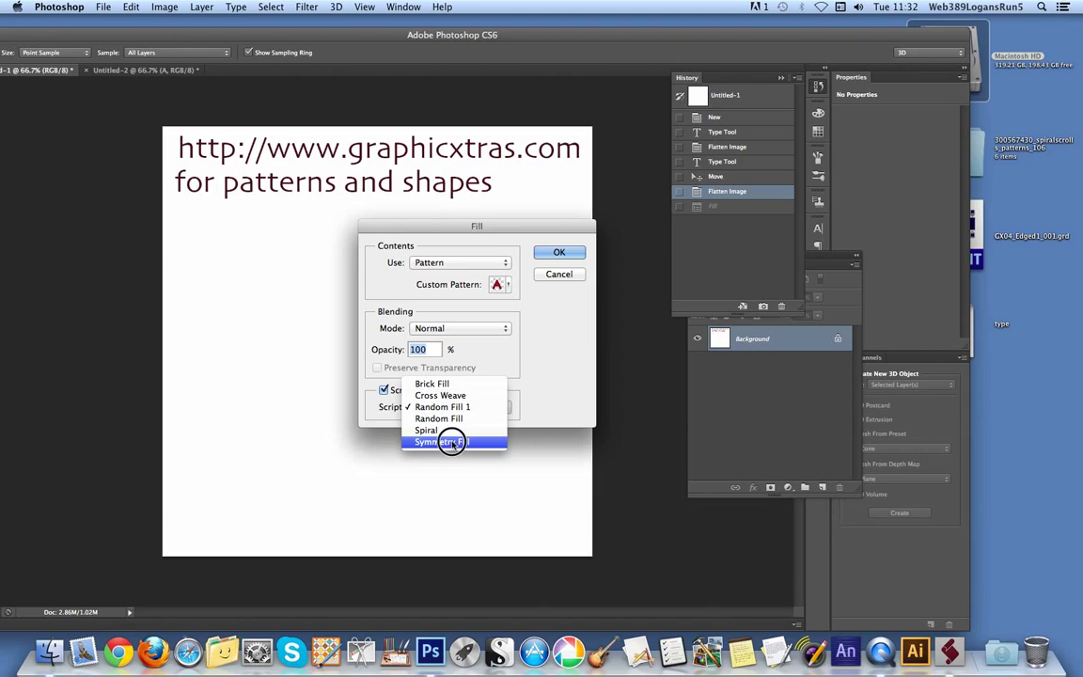
click(456, 408)
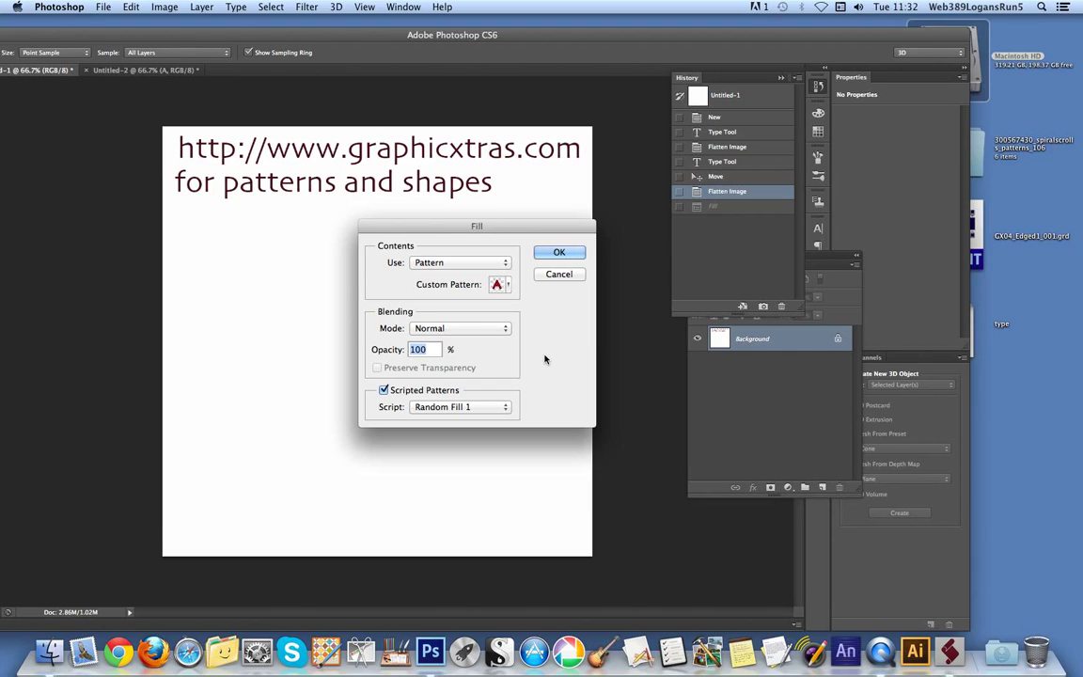
click(475, 411)
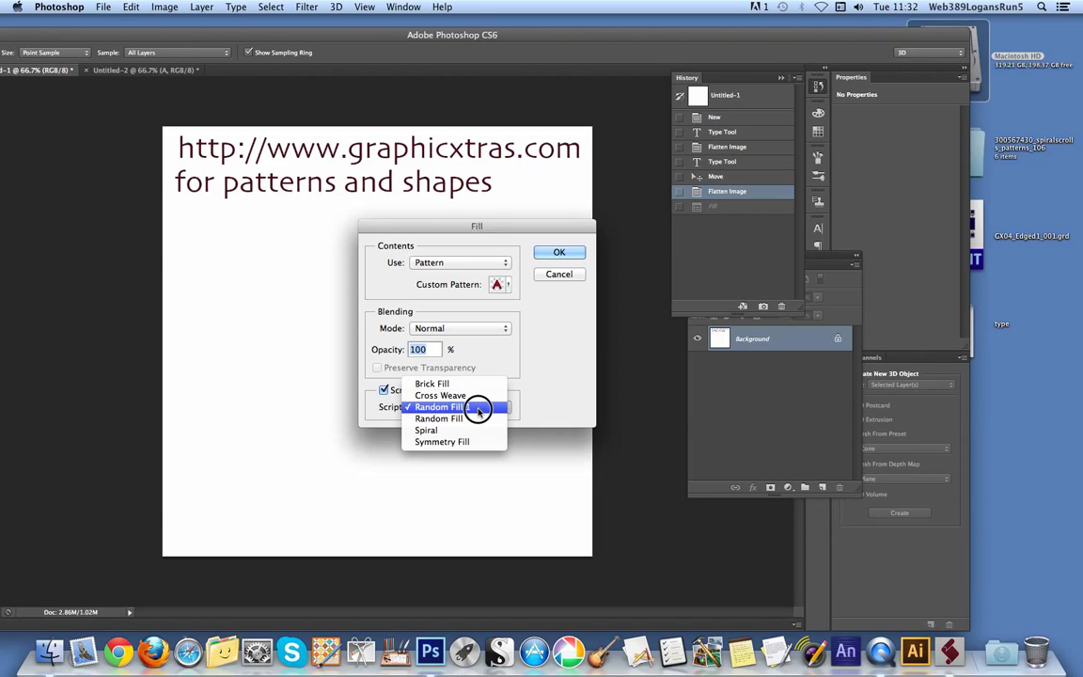
click(484, 407)
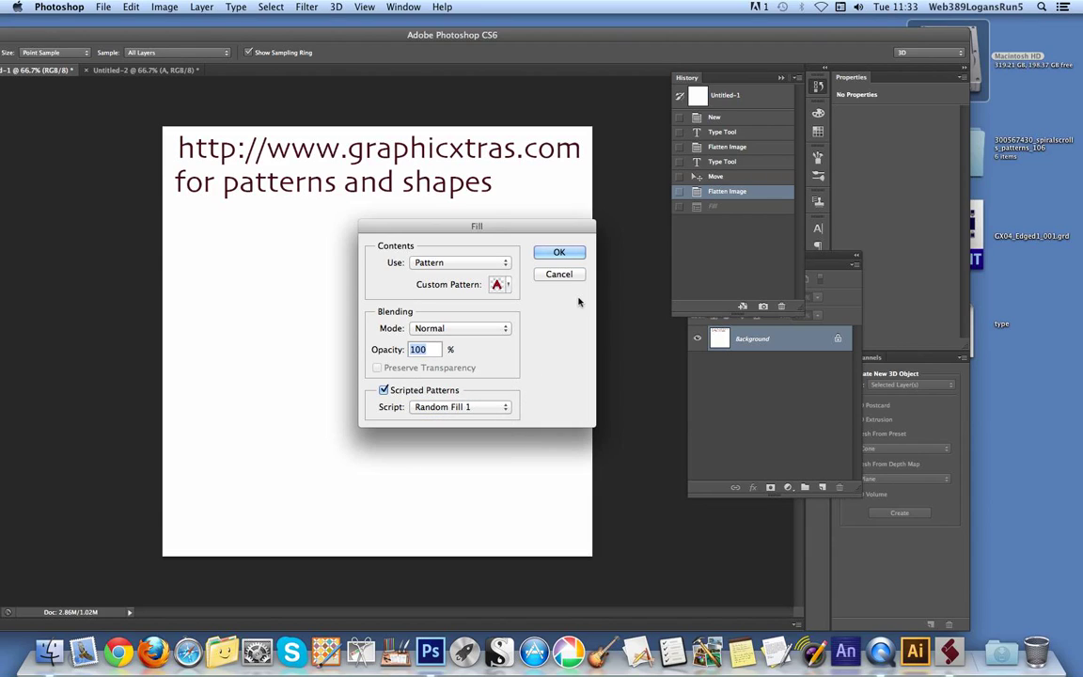
- Confirm the Fill dialog to run the Random Fill 1 scripted pattern across Untitled-1
click(559, 252)
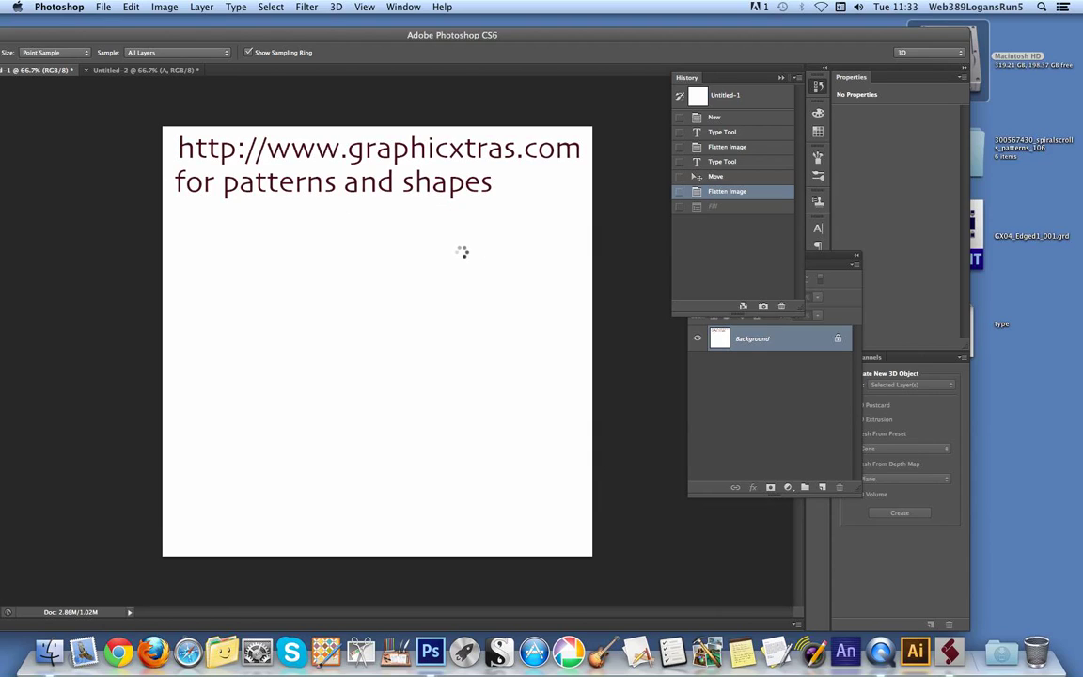